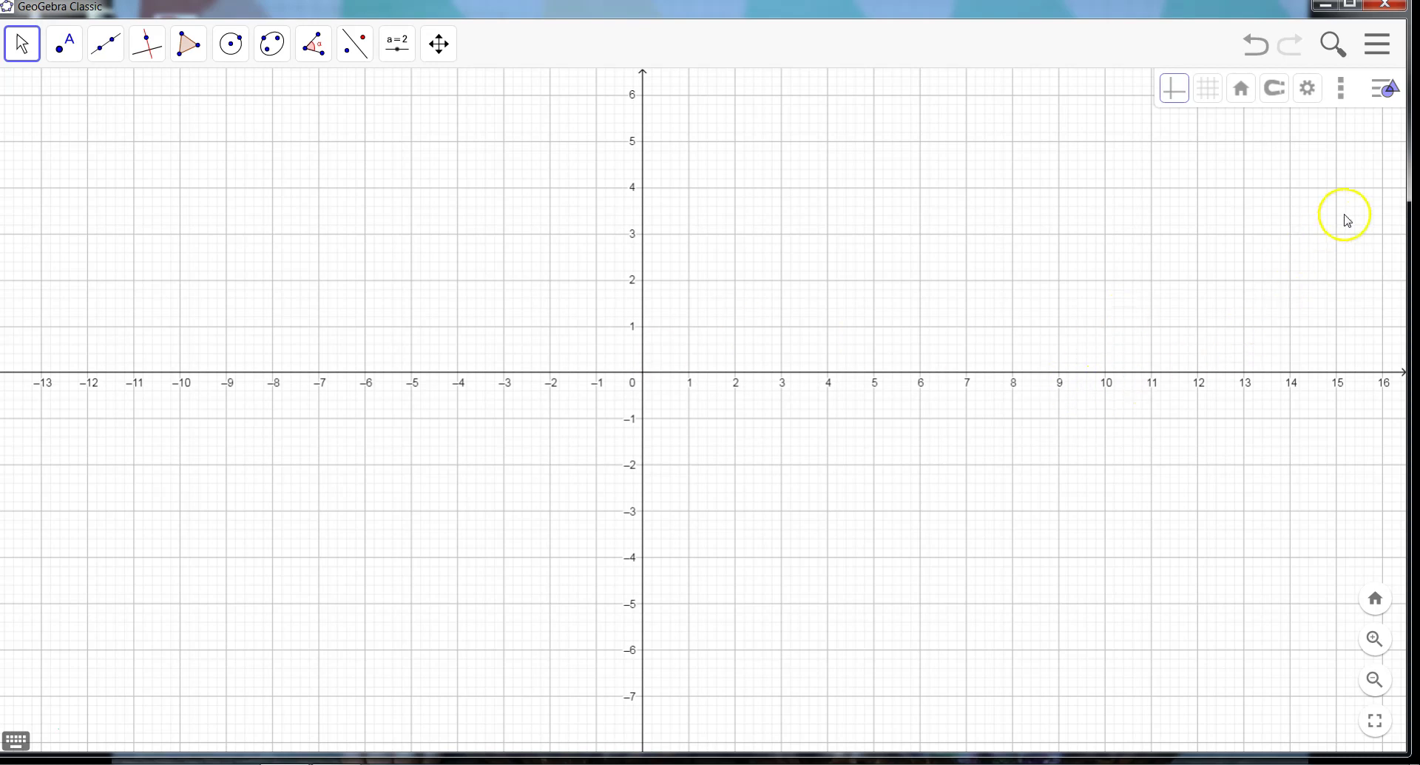
- Add the 3D Graphics view beside the 2D view, adjust the divider, and pan the 2D origin toward centre
left_click(1342, 90)
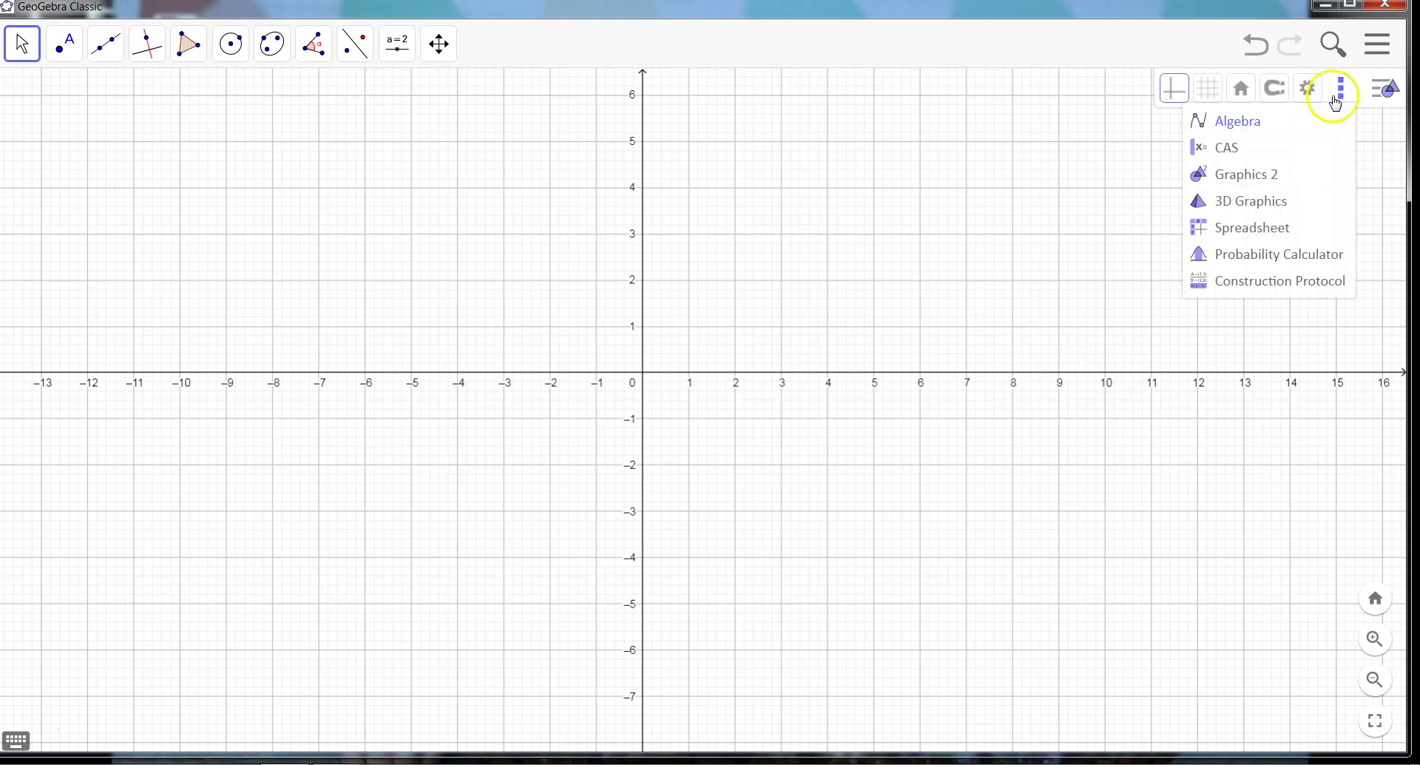
left_click(1240, 201)
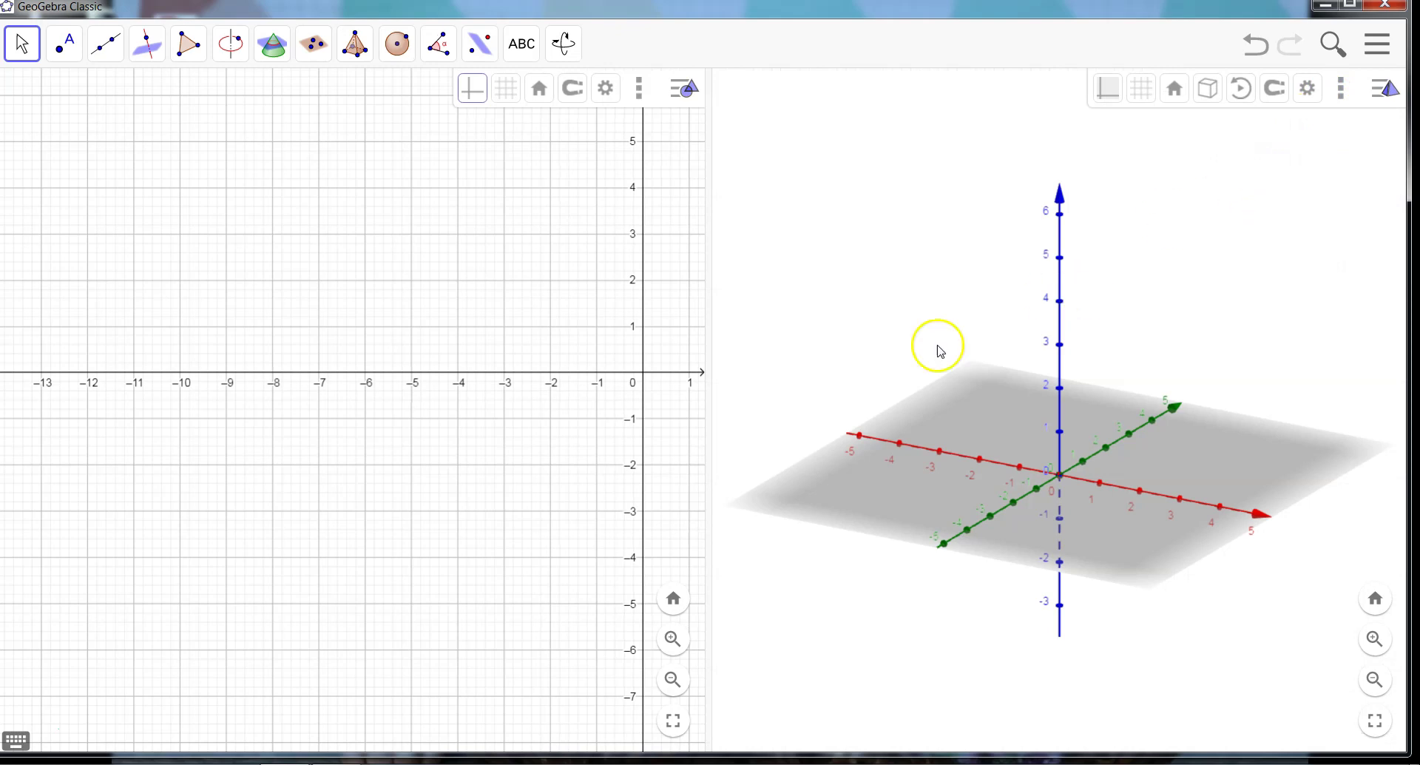
mouse_move(710, 441)
left_mouse_down()
mouse_move(440, 454)
mouse_move(729, 444)
mouse_move(694, 457)
left_mouse_up()
left_click(584, 330)
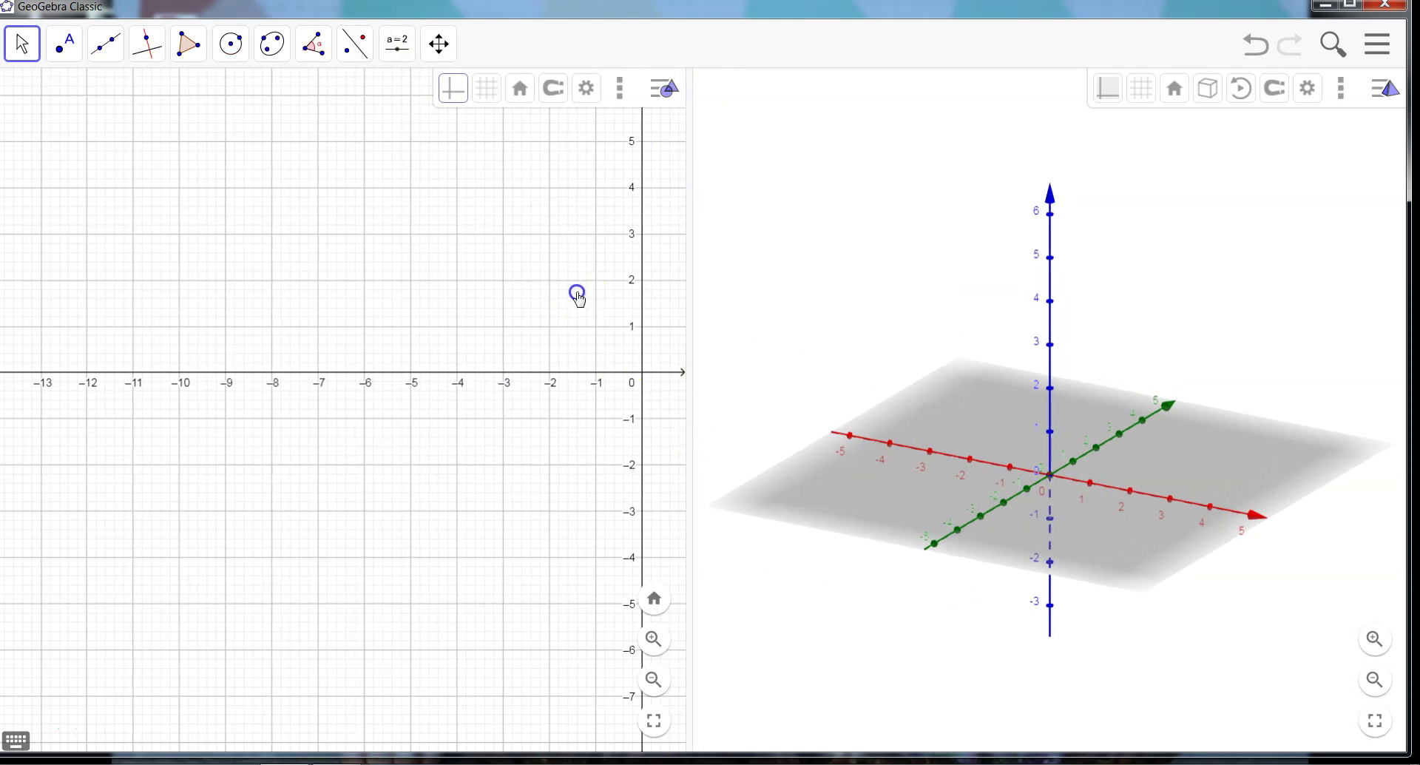
left_click_drag(558, 294, 282, 345)
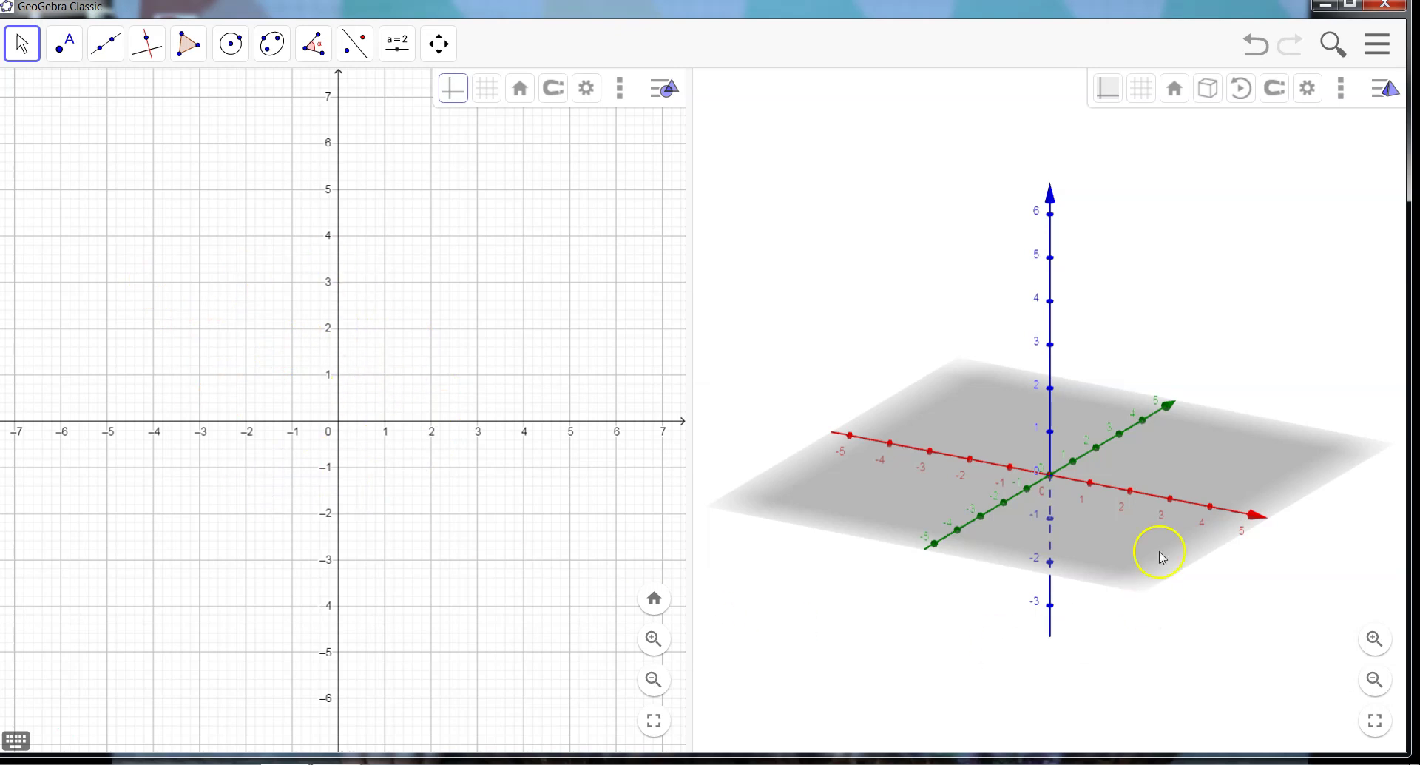
left_click(58, 50)
left_click(77, 94)
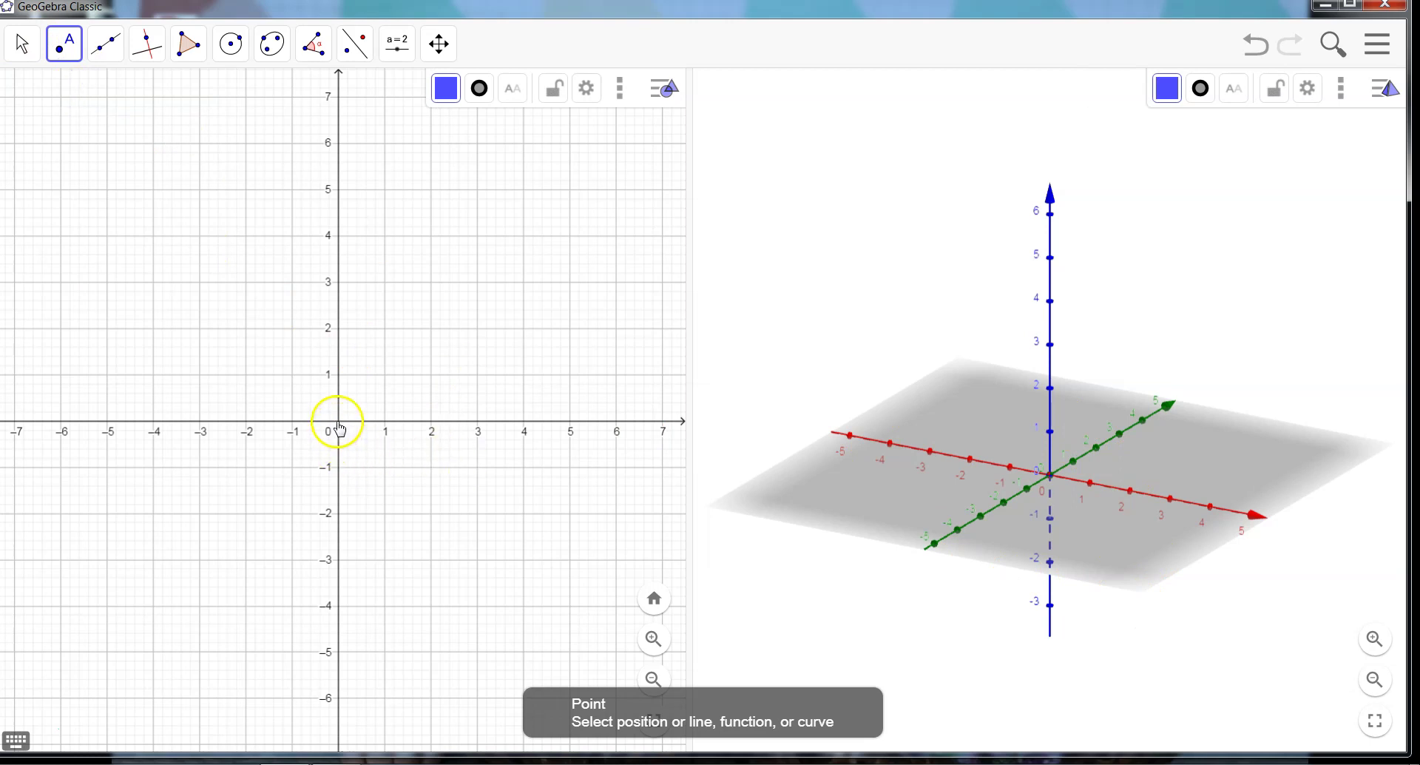
left_click(338, 282)
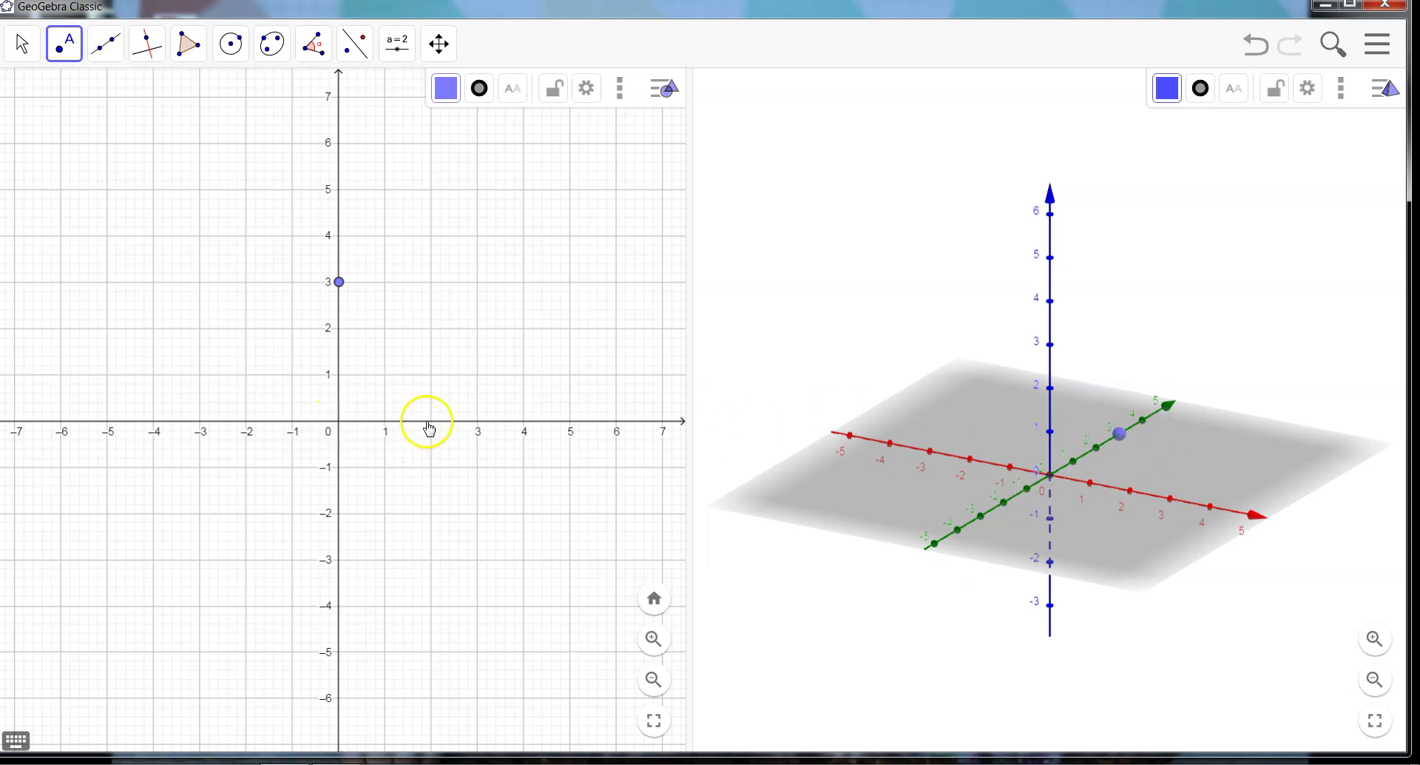
left_click(477, 421)
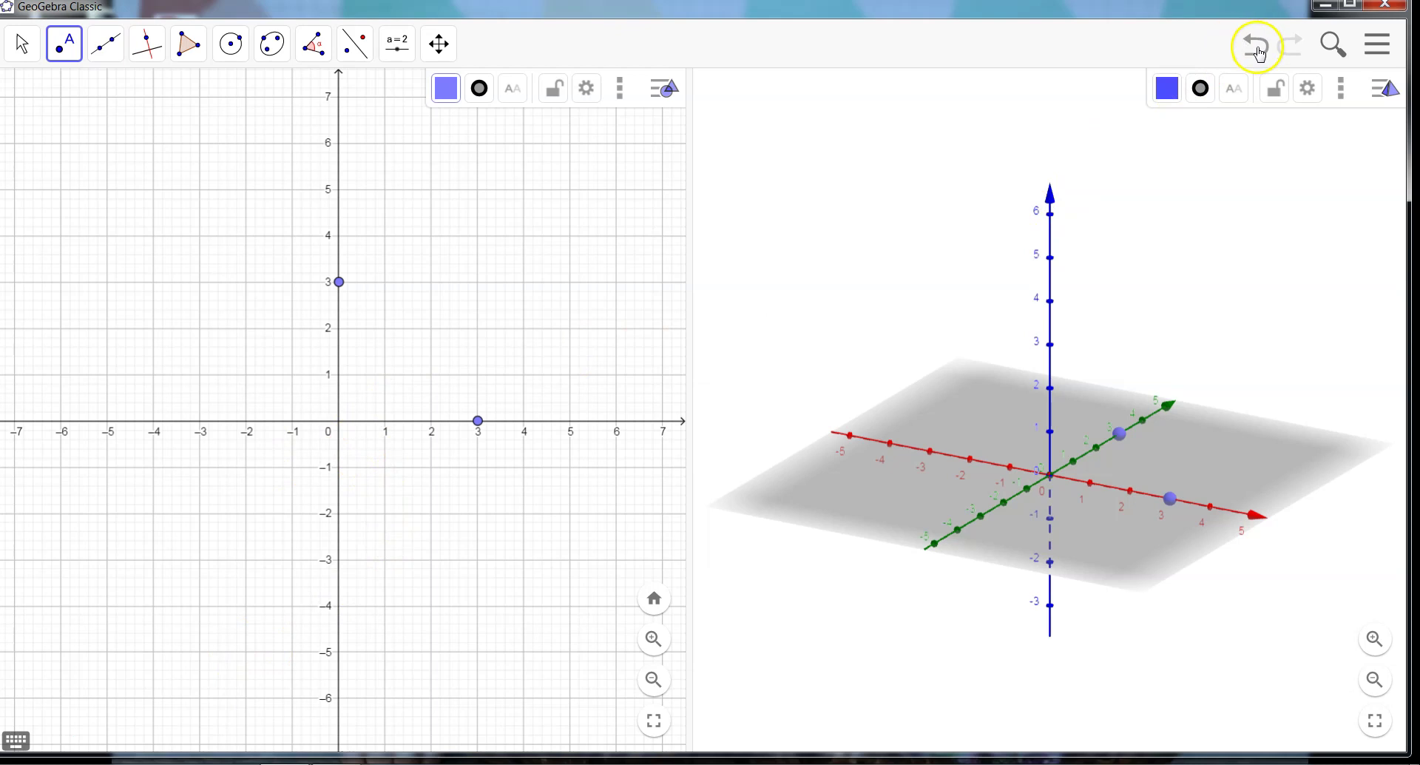
left_click(1257, 48)
left_click(1257, 47)
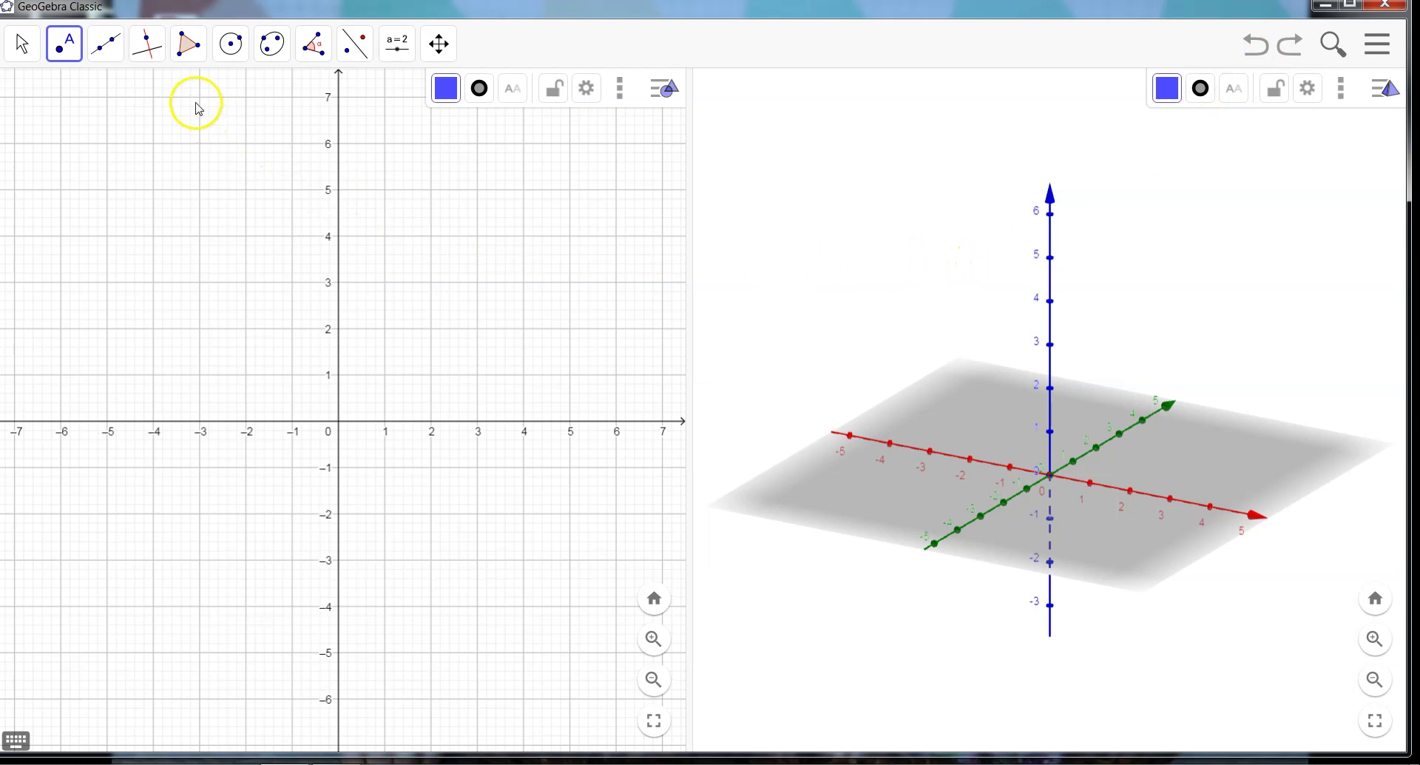
- With the Polygon tool, draw a square through (0,0), (3,0), (3,3), (0,3), closing at the origin
left_click(189, 51)
left_click(194, 97)
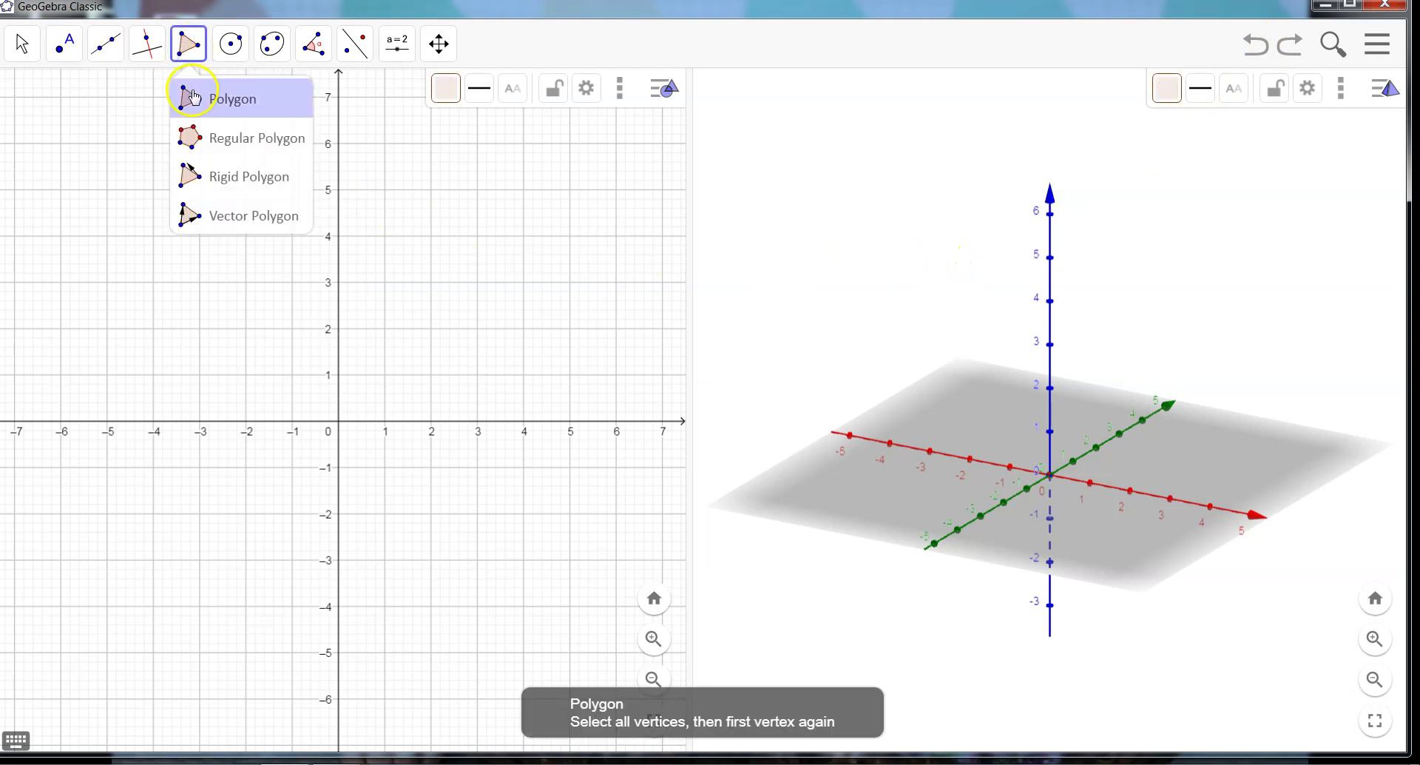
left_click(338, 423)
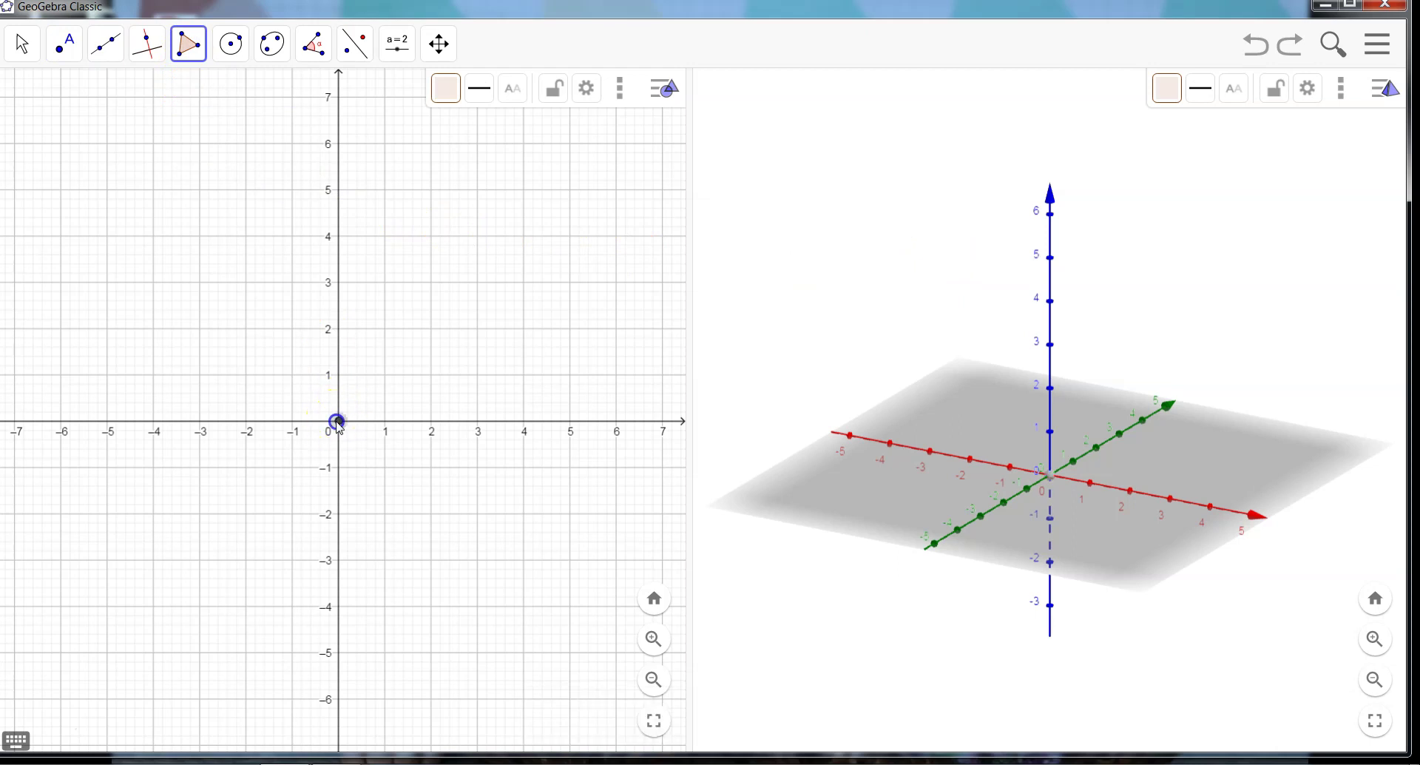
left_click(478, 423)
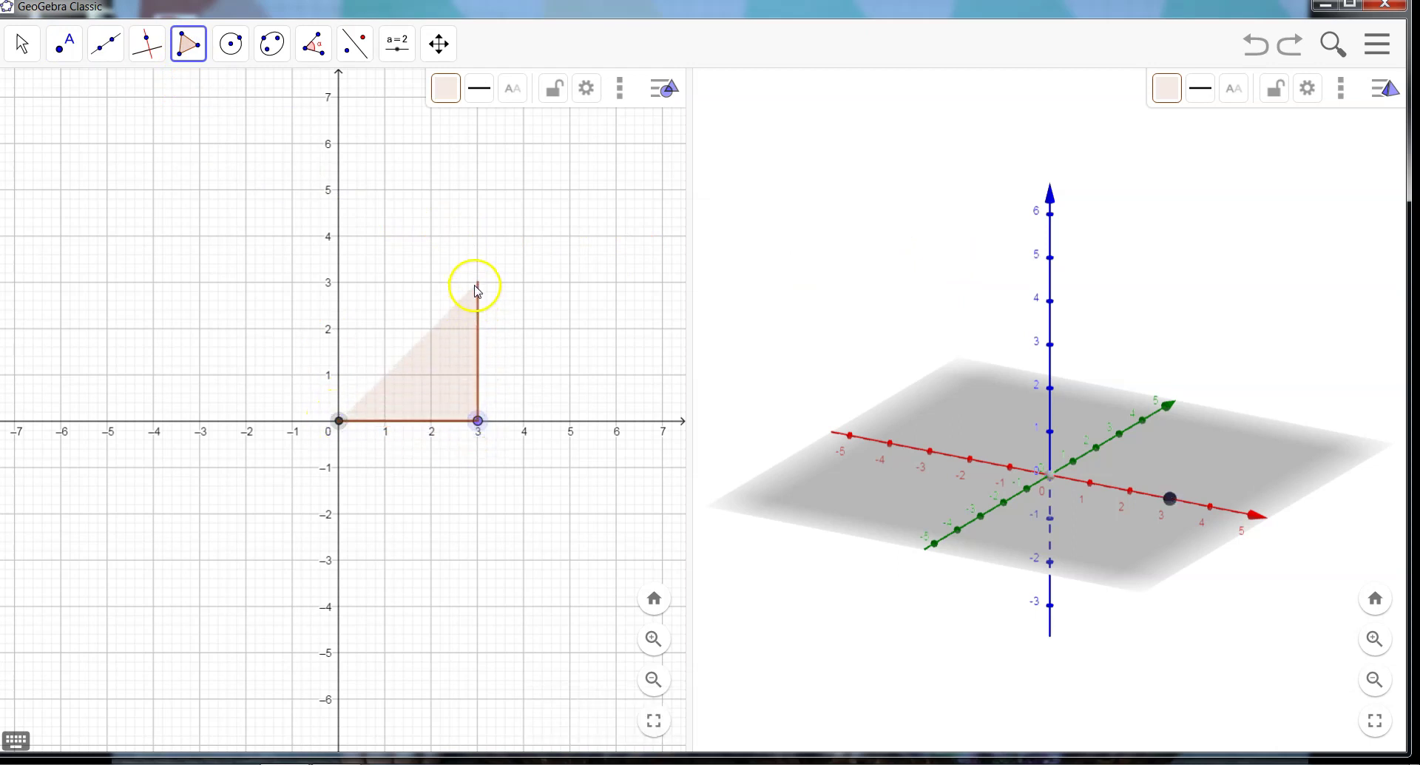
left_click(478, 282)
left_click(338, 282)
left_click(337, 421)
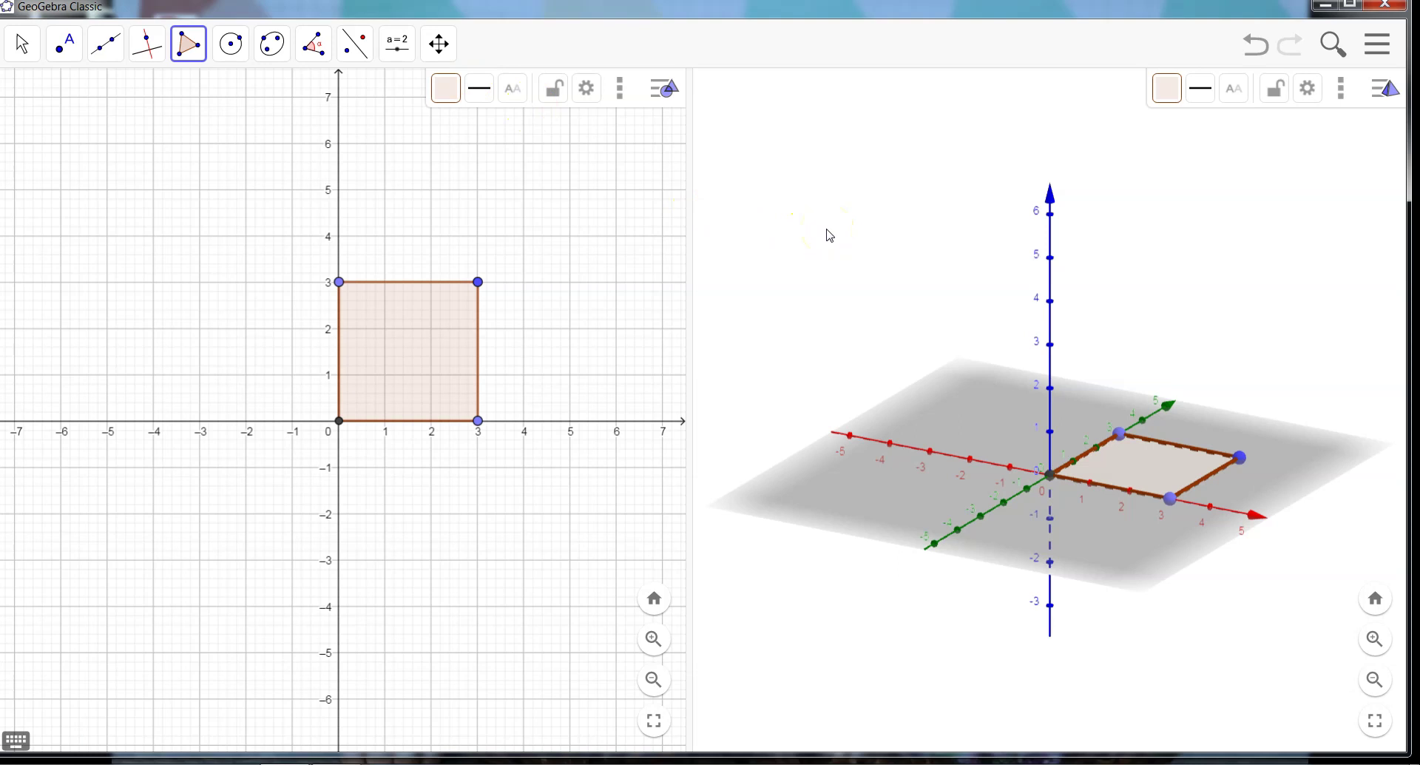
- Activate the 3D view and select the Extrude to Pyramid or Cone tool
left_click(829, 235)
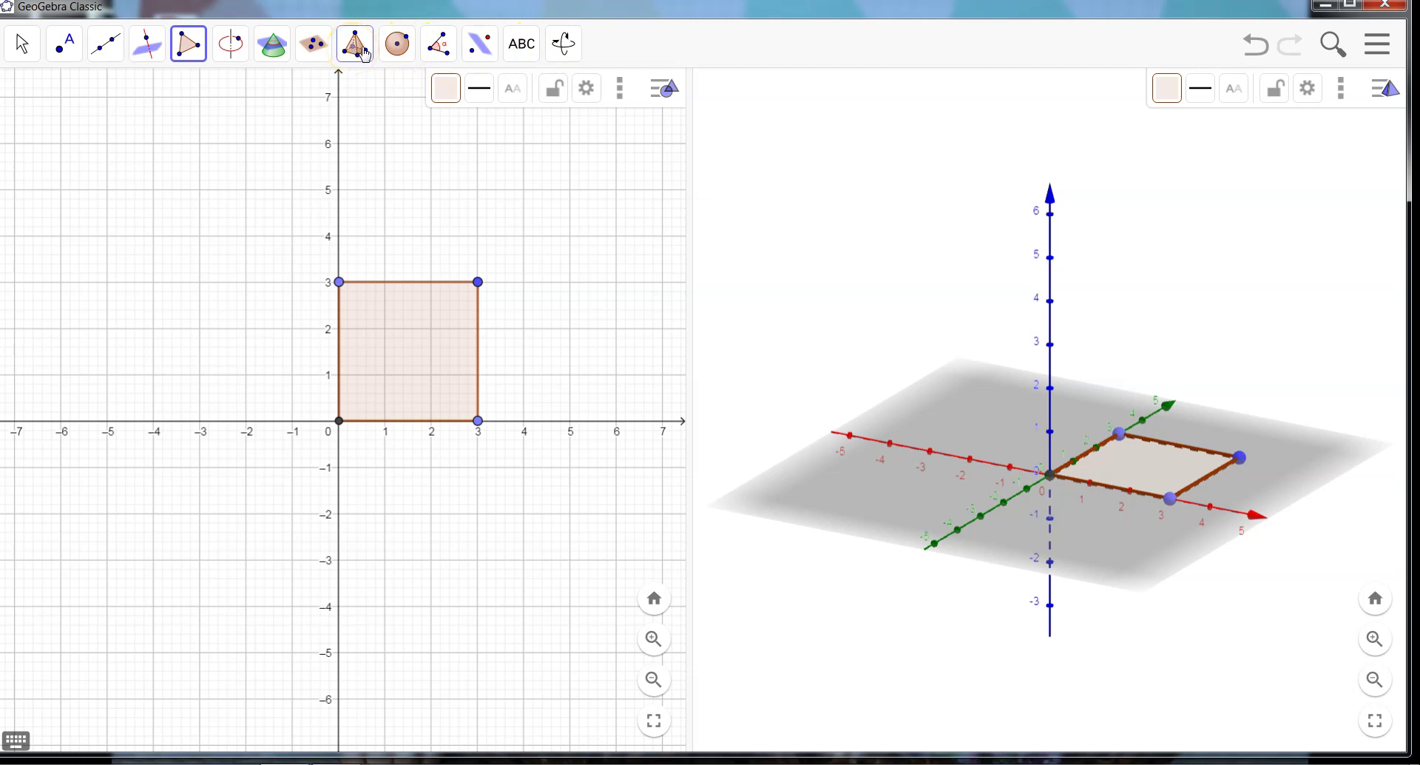
left_click(355, 51)
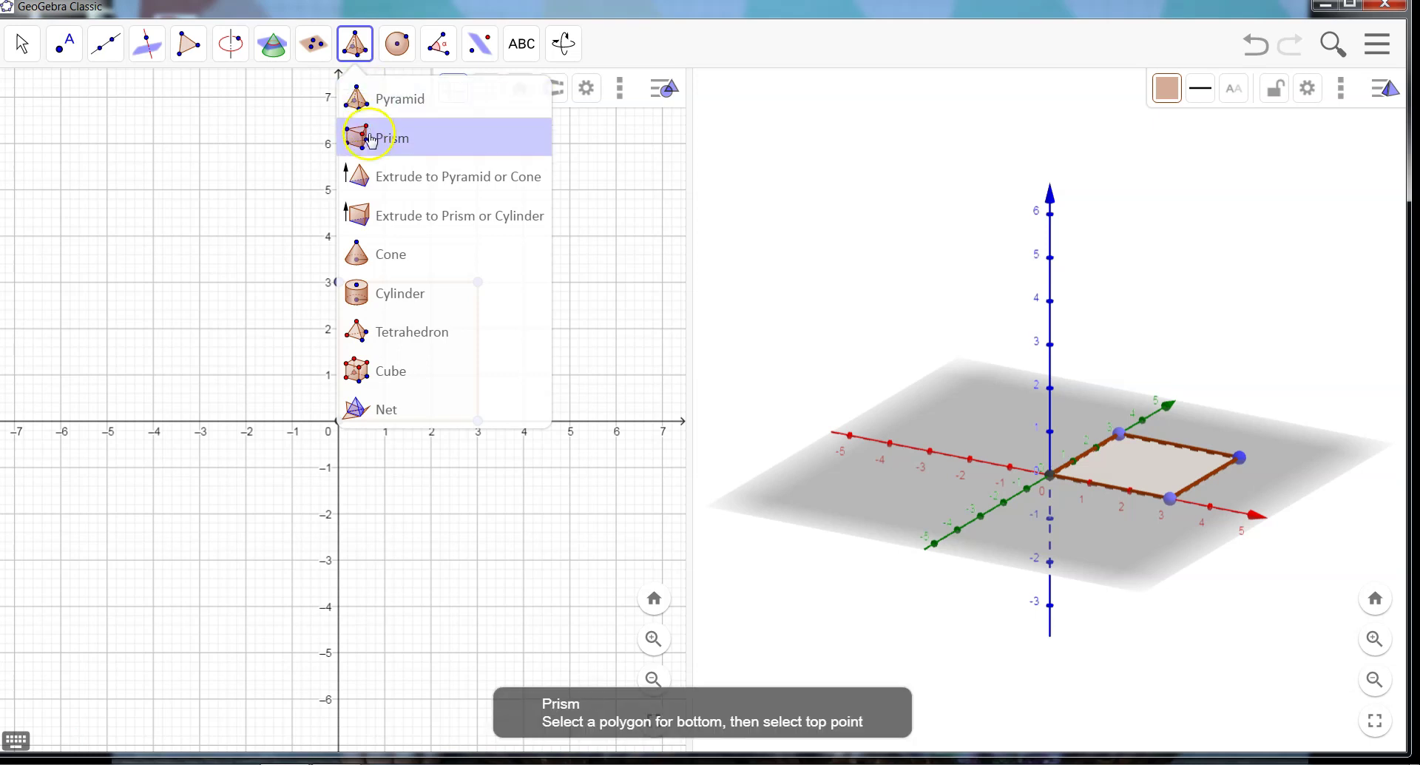
left_click(367, 186)
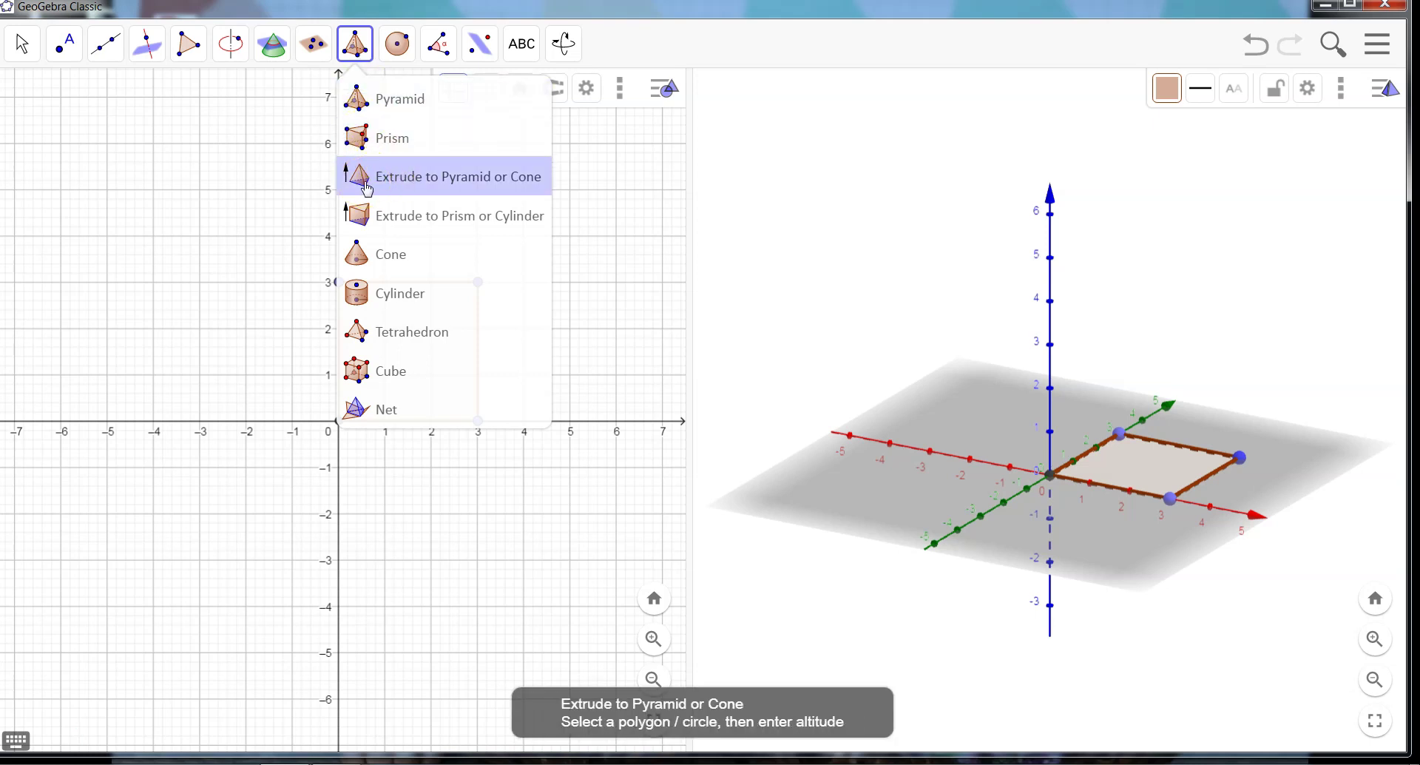
left_click(367, 186)
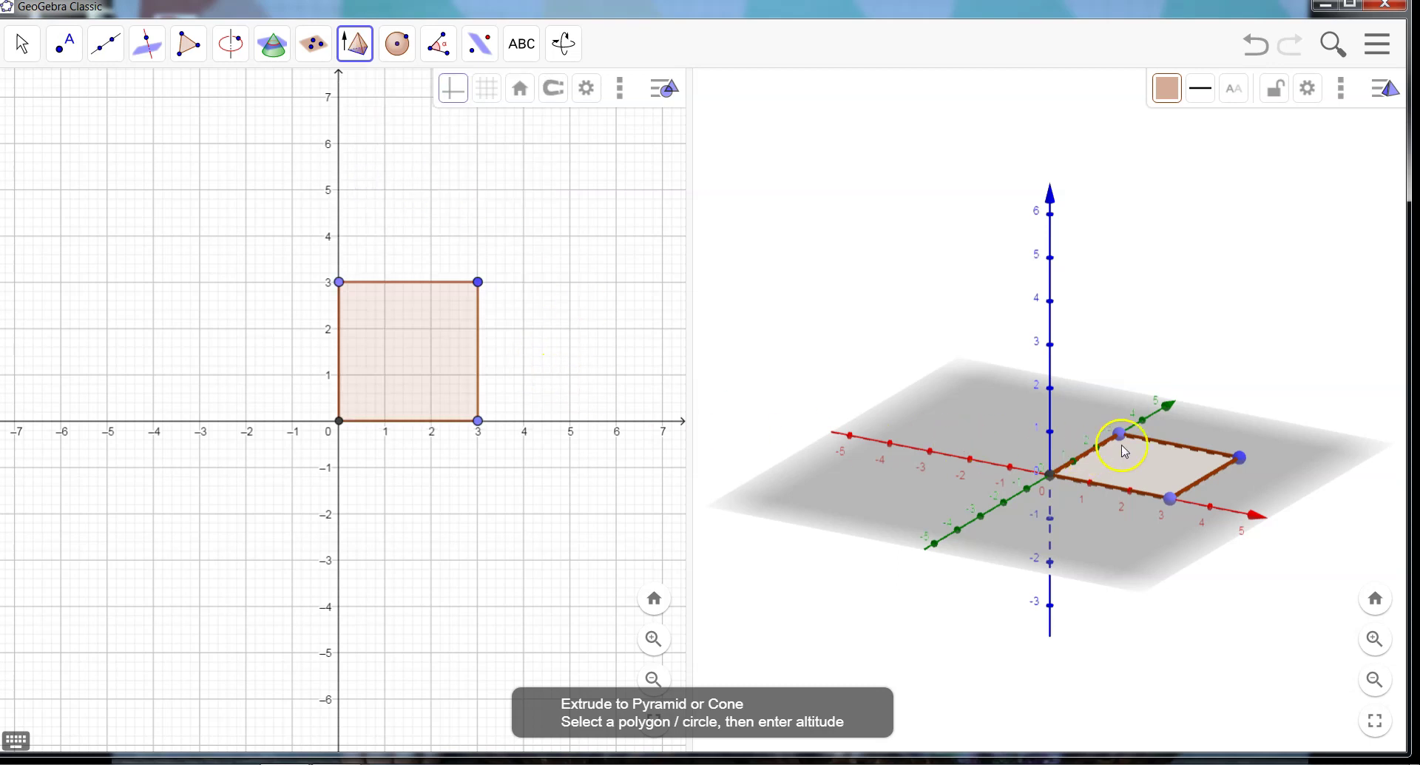
left_click(1145, 473)
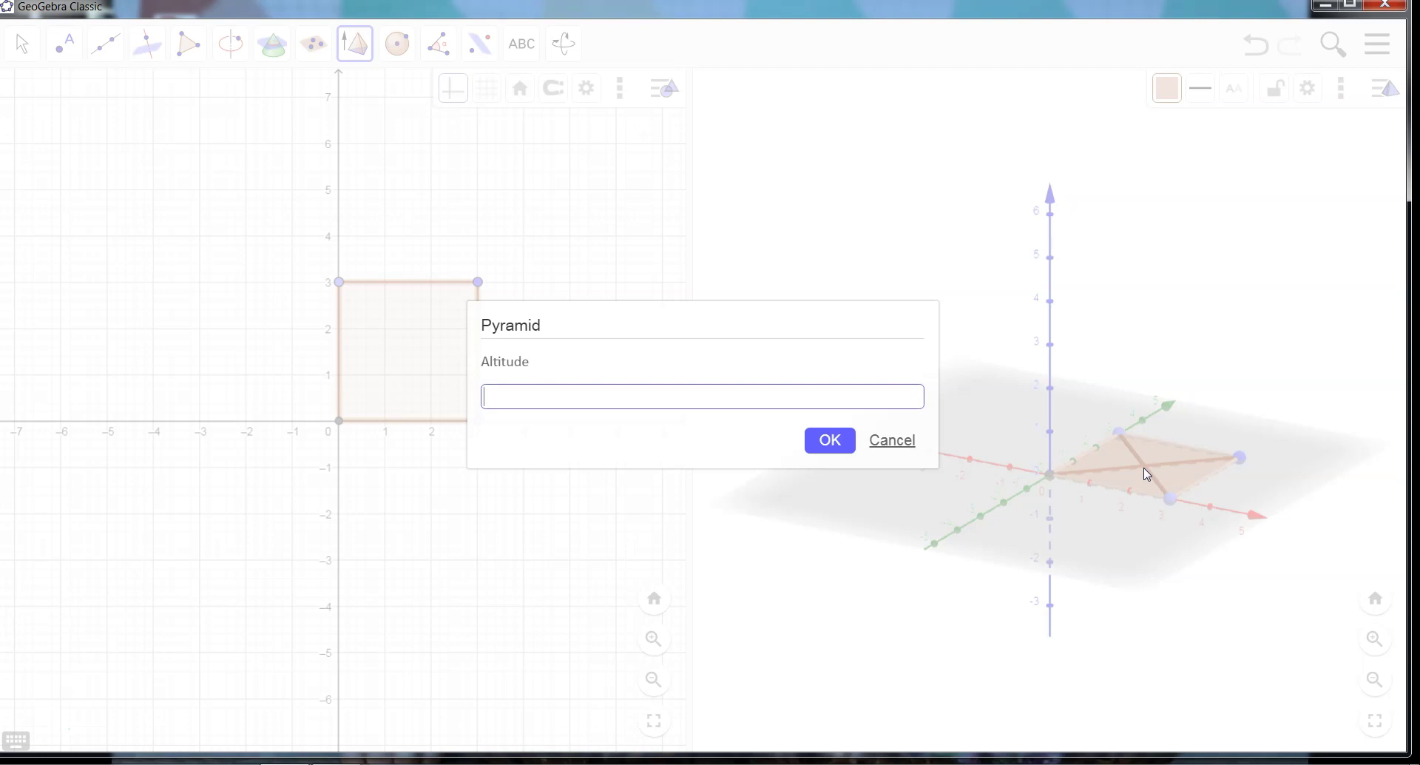
key("Return")
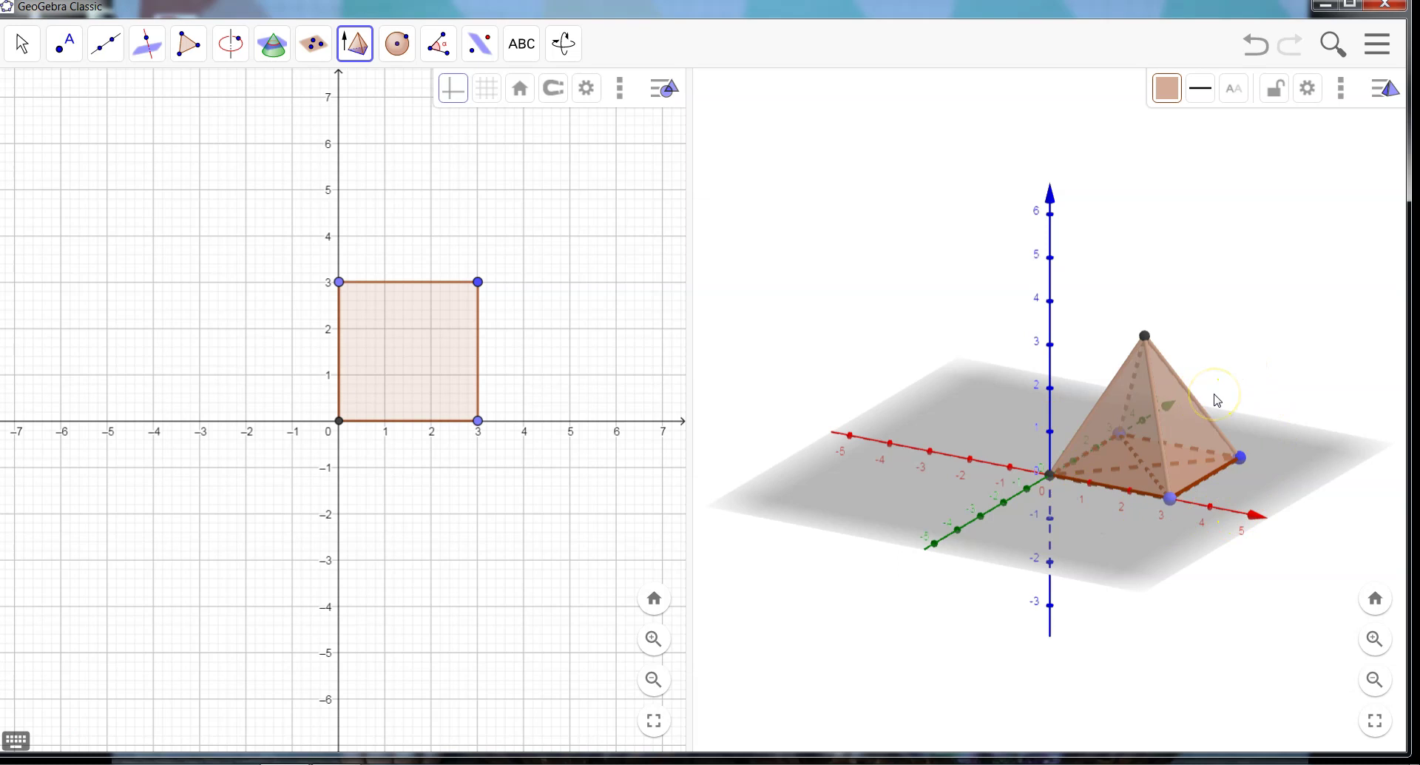
left_click(956, 440)
left_click(976, 483)
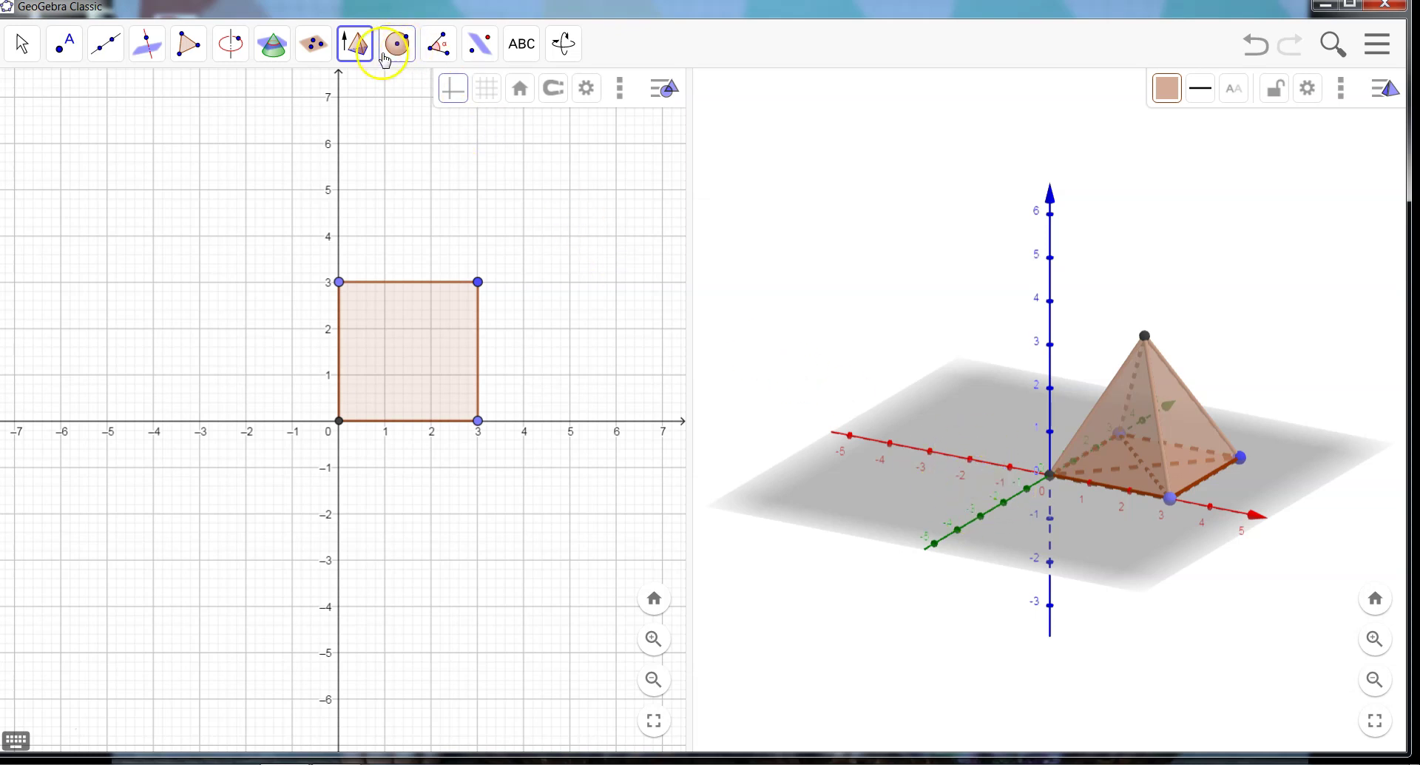
- With the Pyramid tool, draw a base square through (0,0), (-3,0), about (-3,-3), and (0,-3)
left_click(352, 46)
left_click(371, 100)
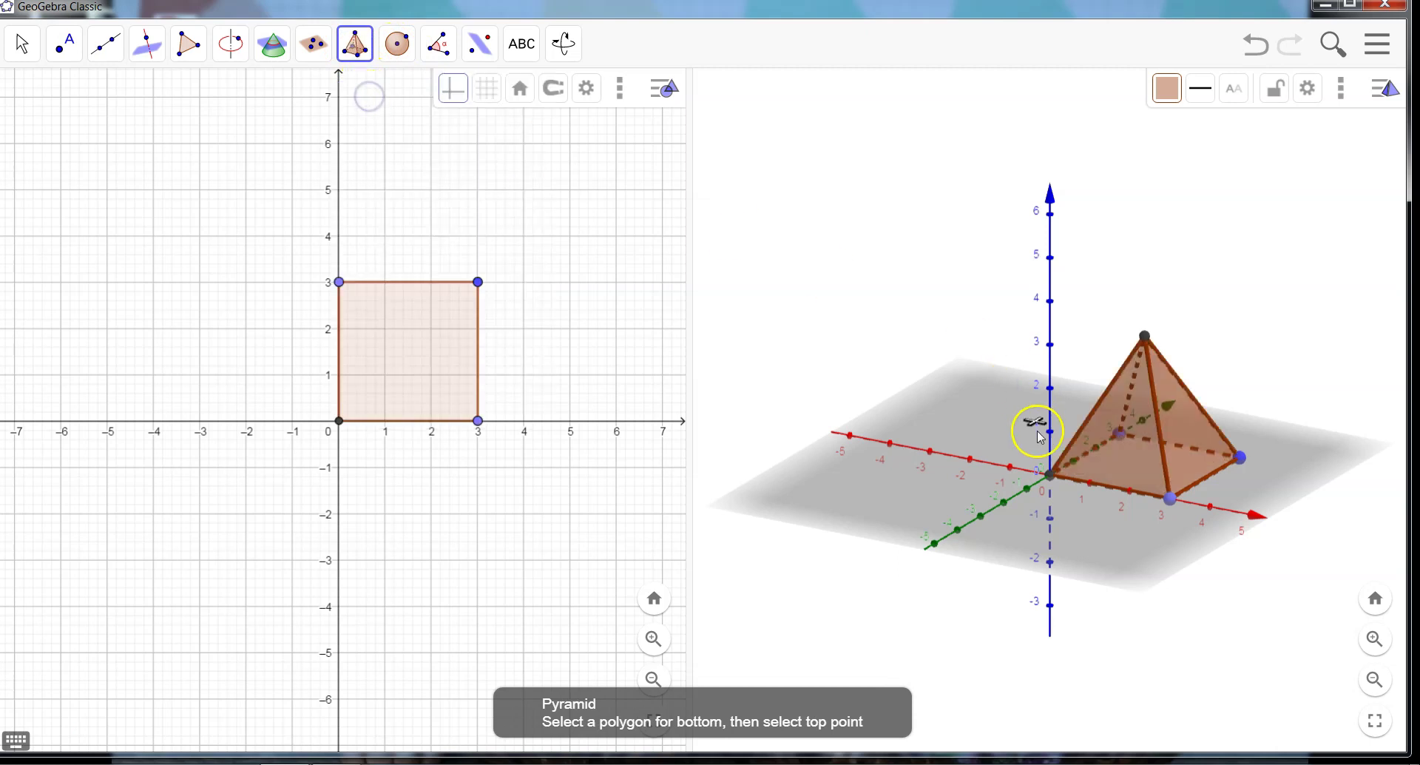
left_click(1050, 482)
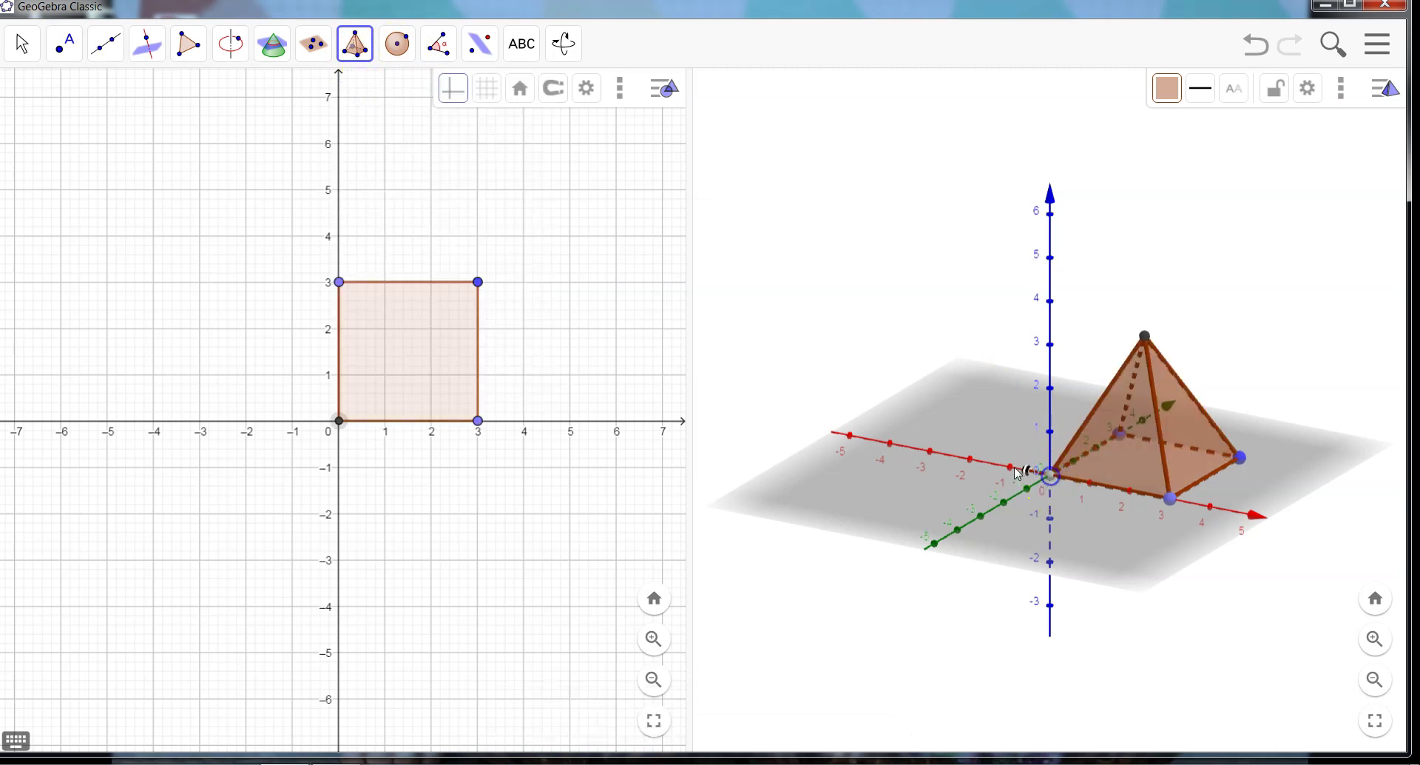
left_click_drag(961, 454, 930, 450)
left_click_drag(883, 494, 869, 492)
left_click_drag(948, 520, 981, 519)
left_click(1047, 475)
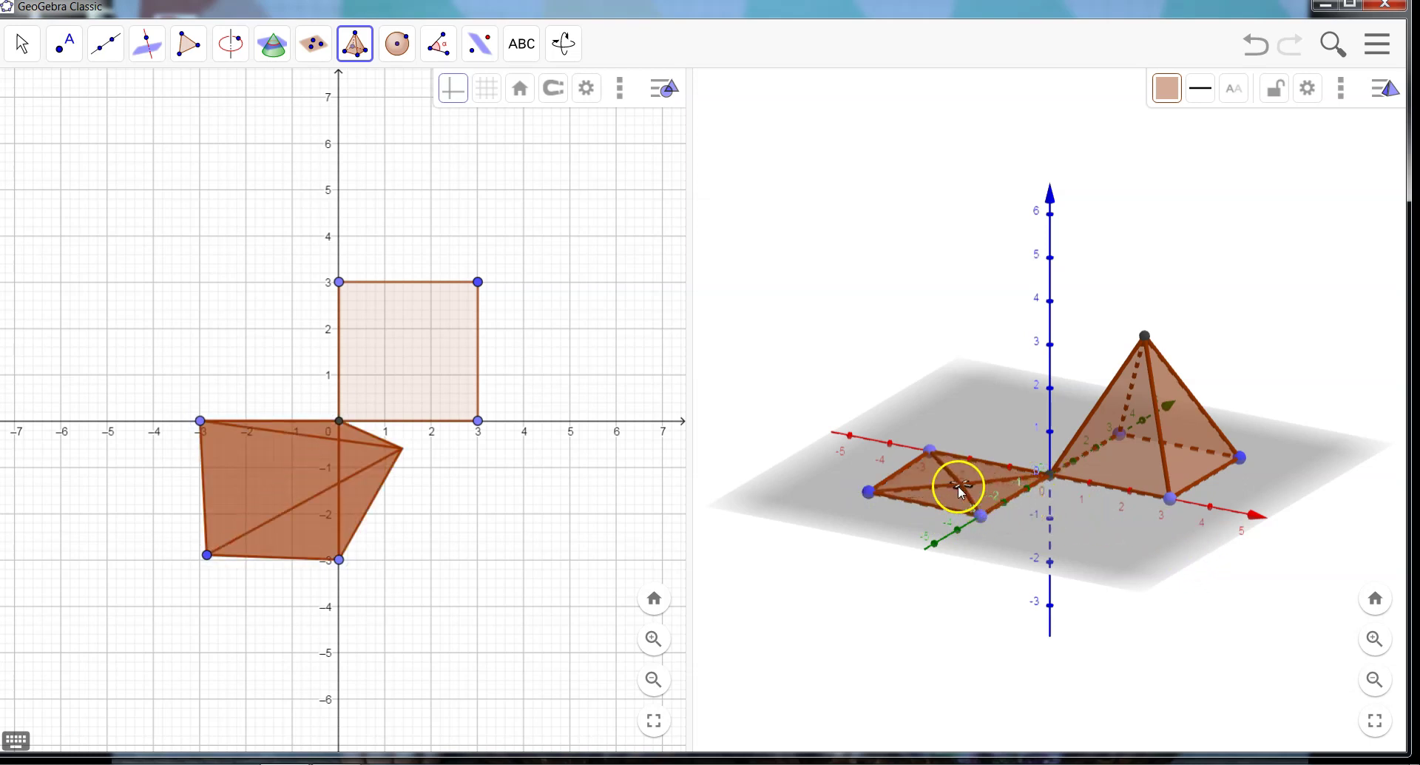
- Place the pyramid's apex at the base centre and drag it upward
left_click(954, 482)
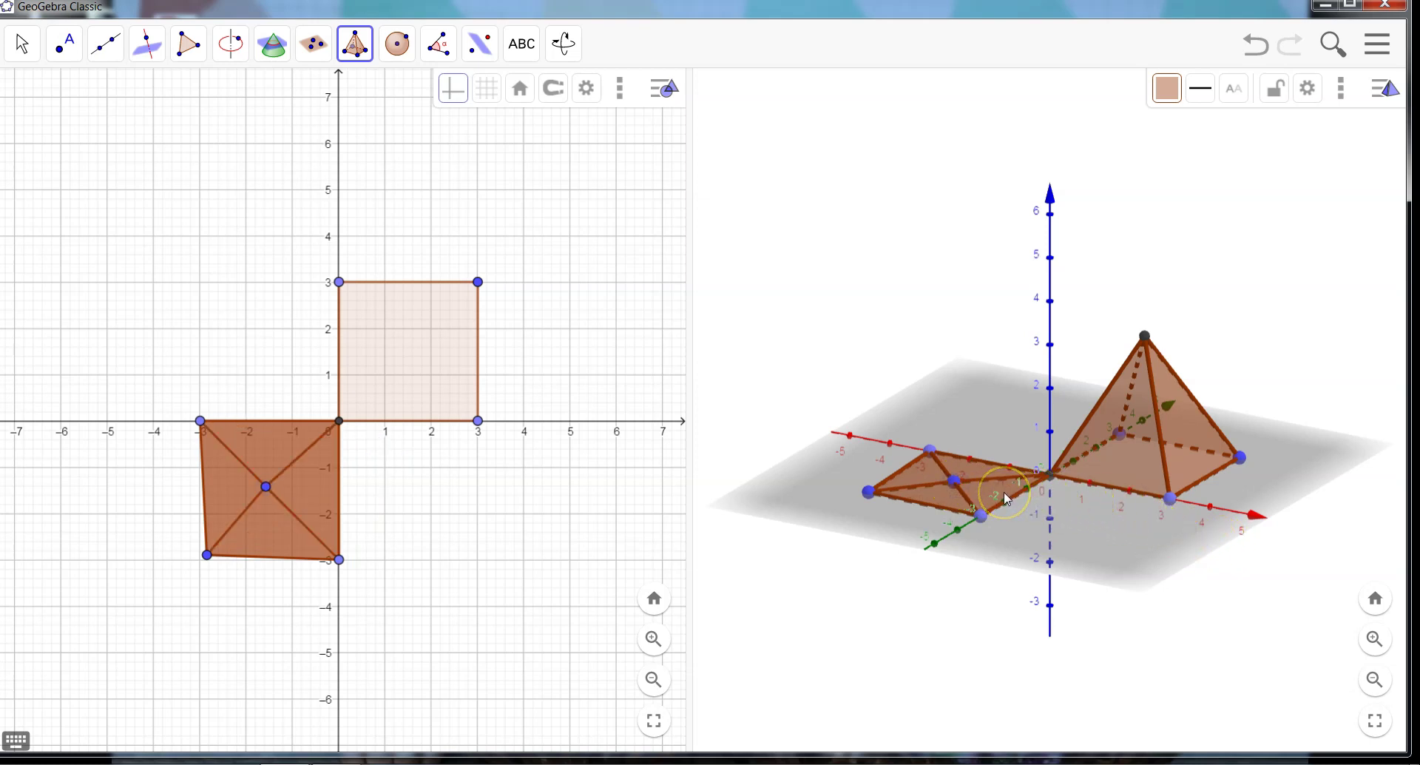
left_click(953, 485)
left_click_drag(956, 488, 965, 351)
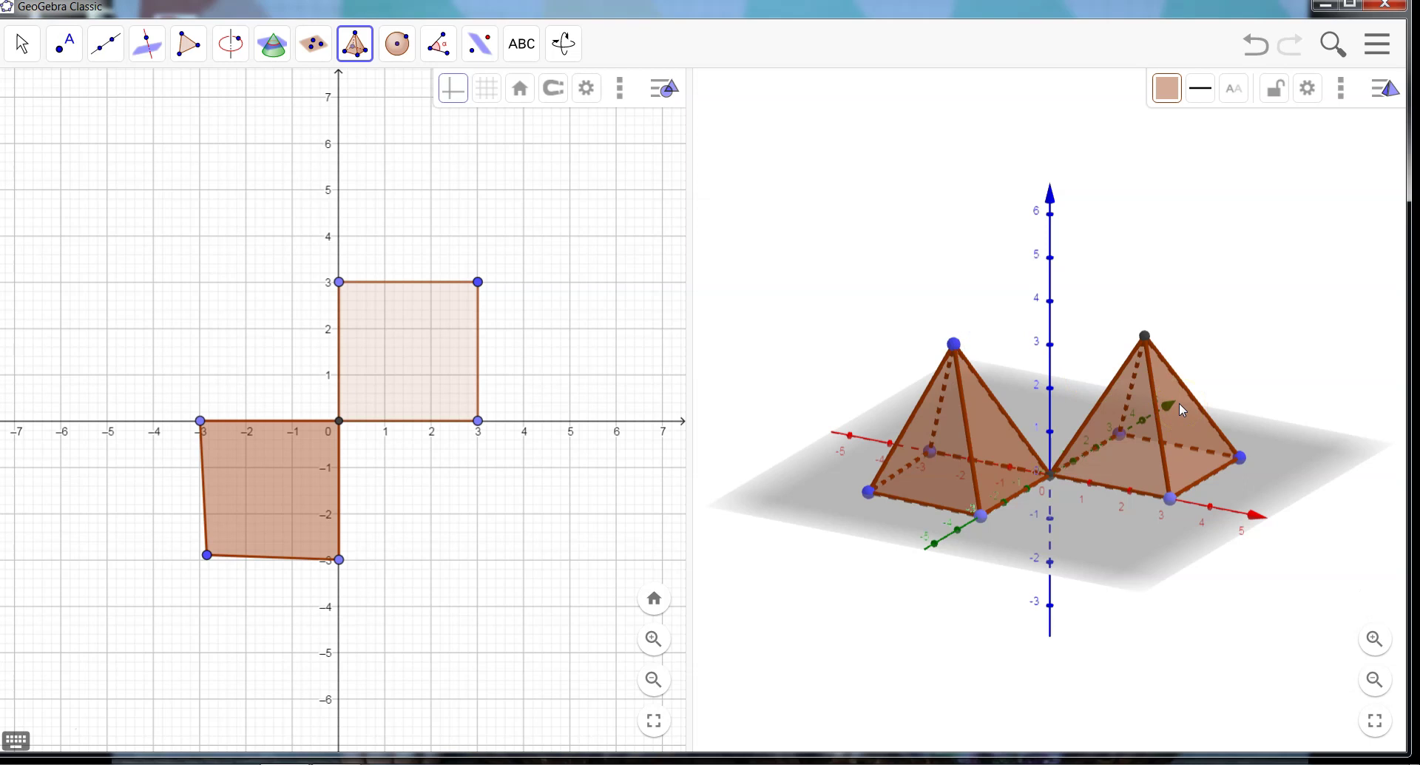
- Redefine point G as (-3, -3, 0) so the second base is a true 3-by-3 square
left_click(1029, 485)
left_click(208, 555)
left_click_drag(209, 556, 202, 562)
double_click(201, 559)
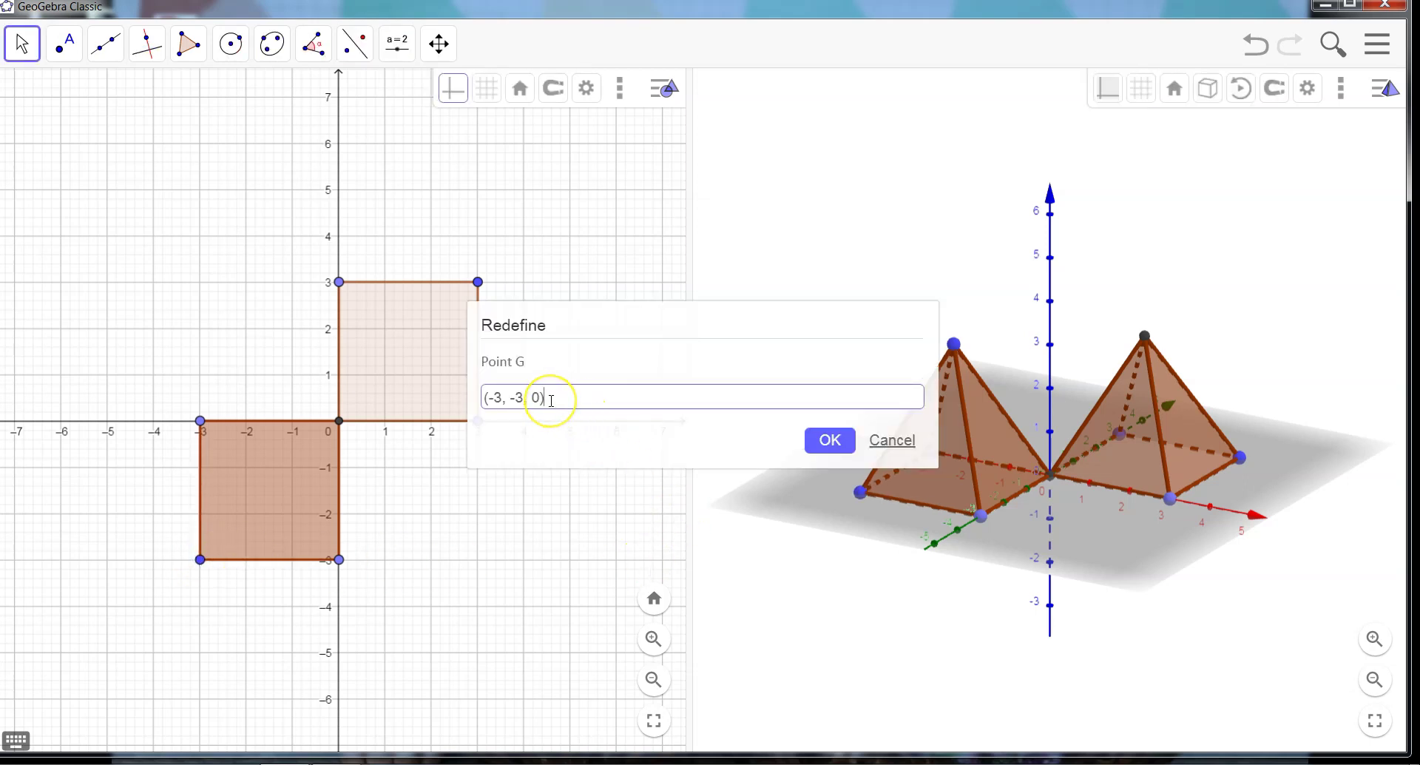
left_click(830, 439)
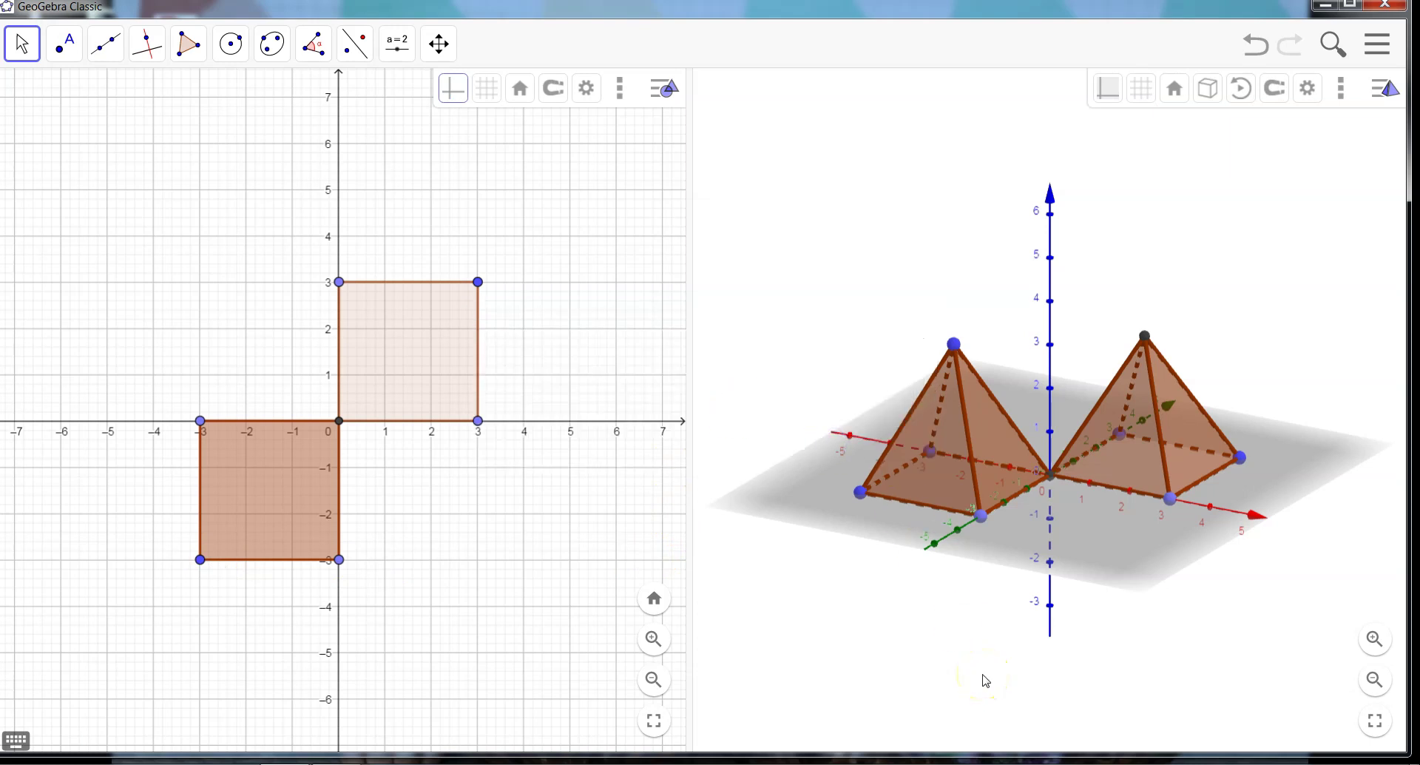
- Redefine apex point I with z-coordinate 3 so the left pyramid's height is 3
left_click(1111, 554)
mouse_move(1113, 558)
left_mouse_down()
mouse_move(1109, 529)
mouse_move(1111, 546)
mouse_move(1077, 544)
mouse_move(1115, 553)
left_mouse_up()
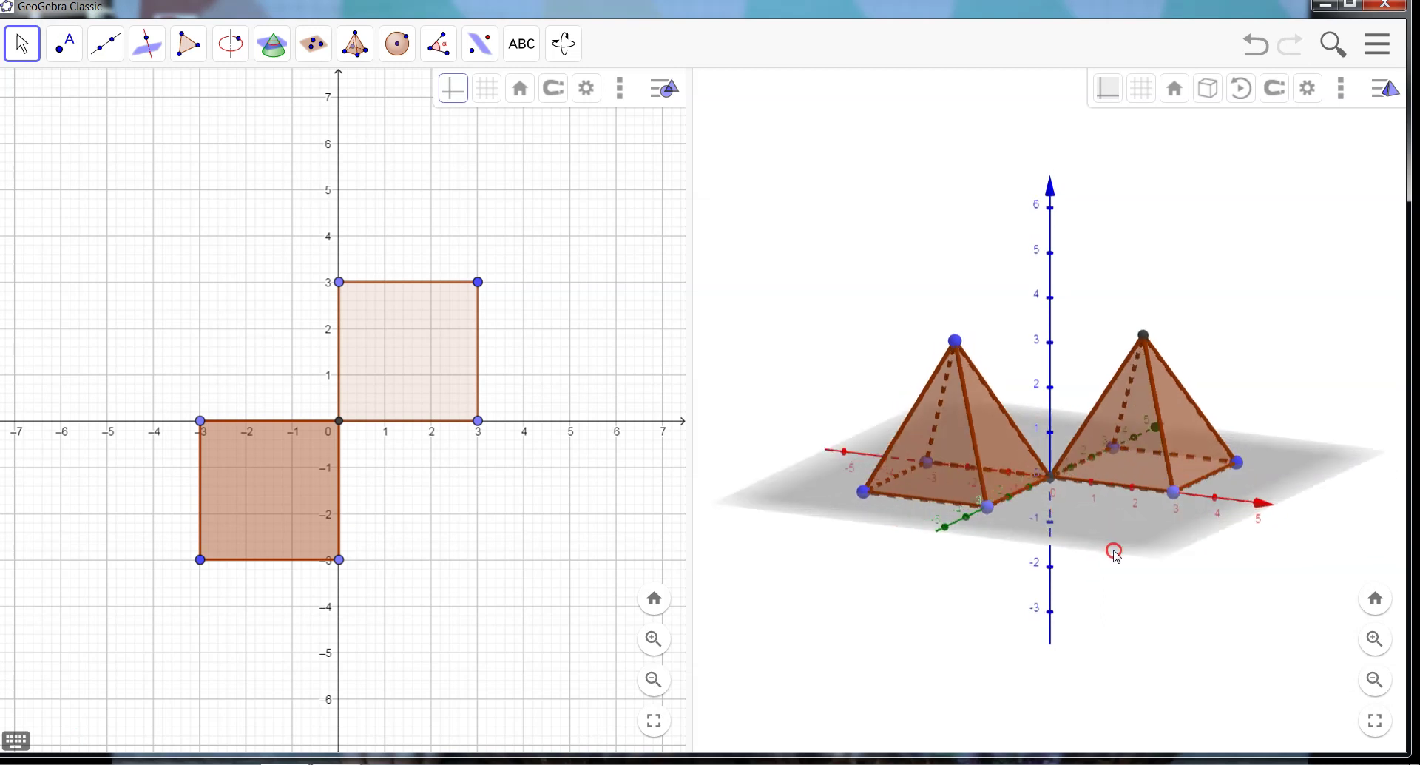
double_click(954, 341)
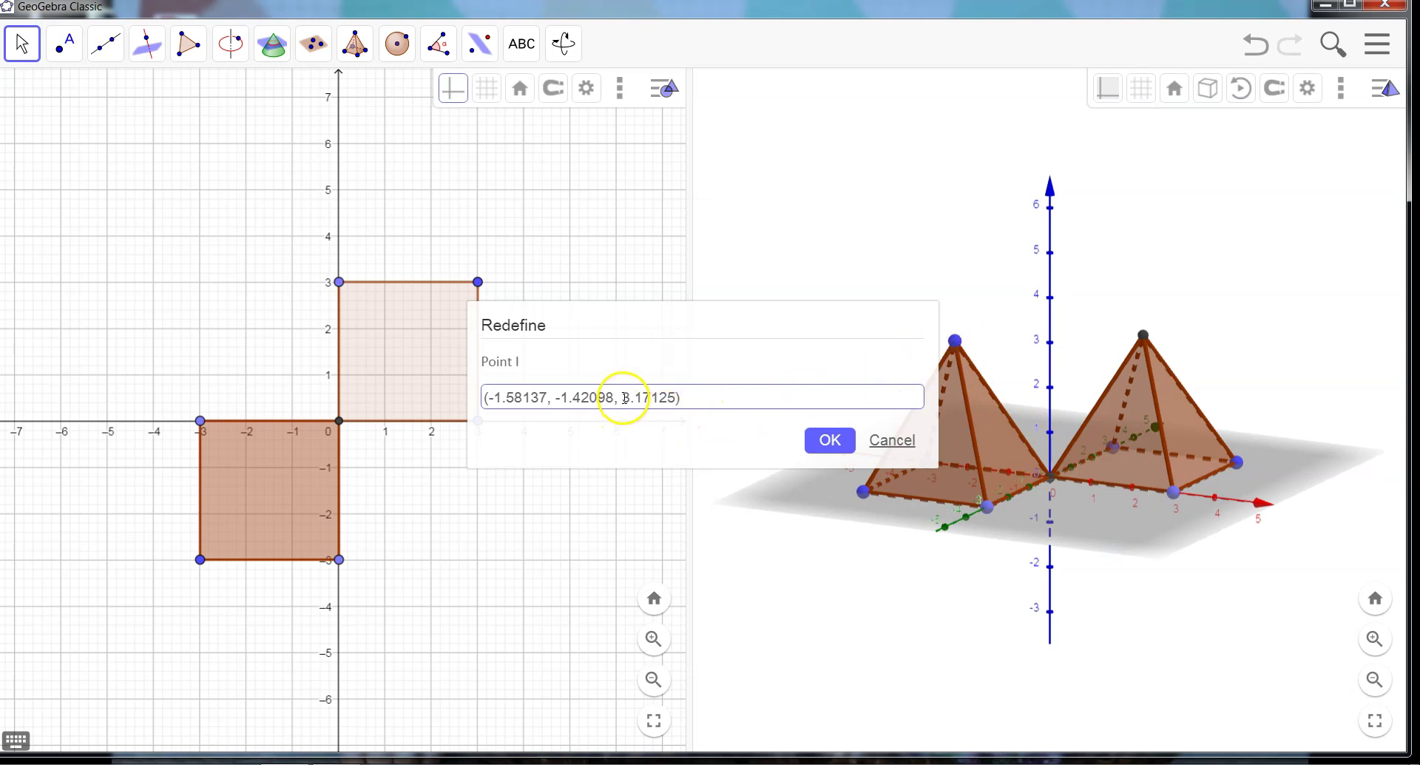
left_click_drag(625, 398, 676, 396)
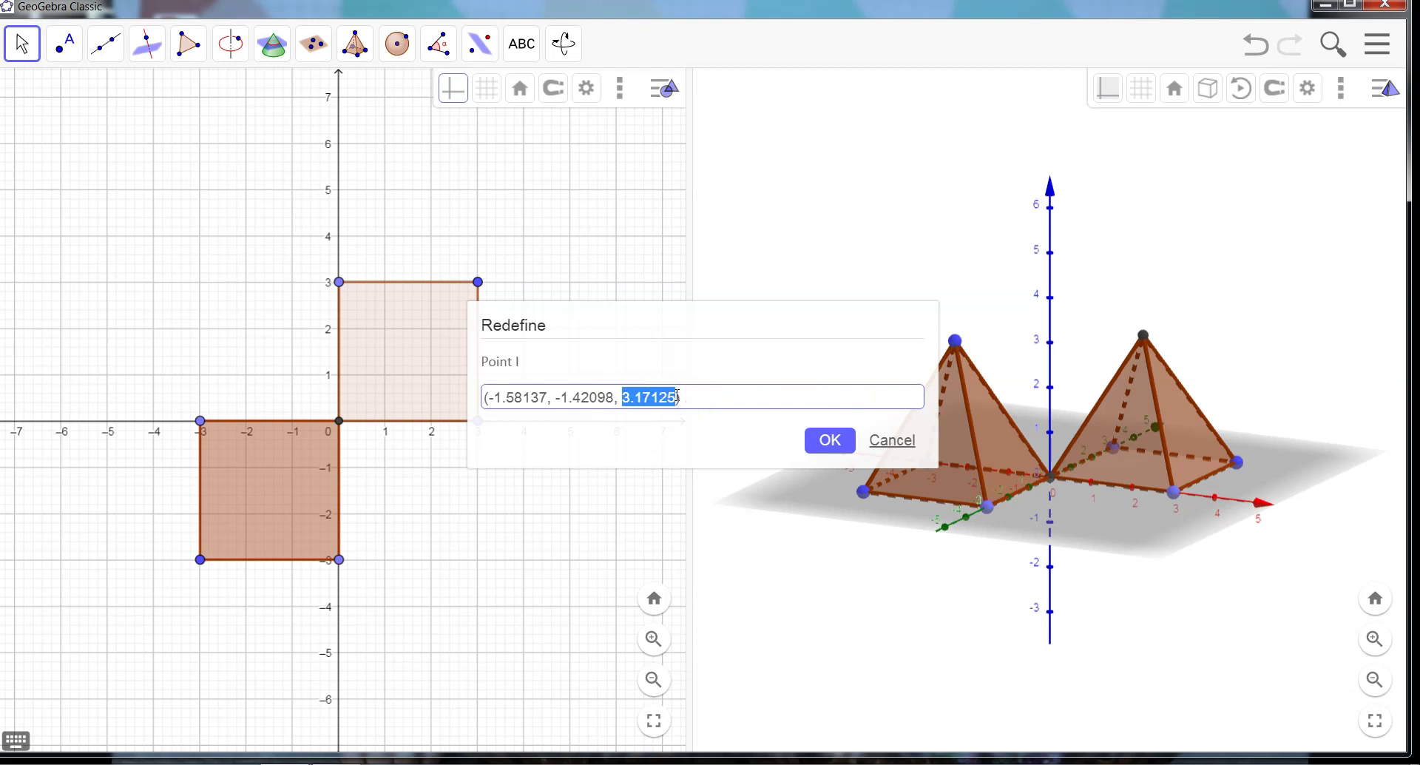
type("3")
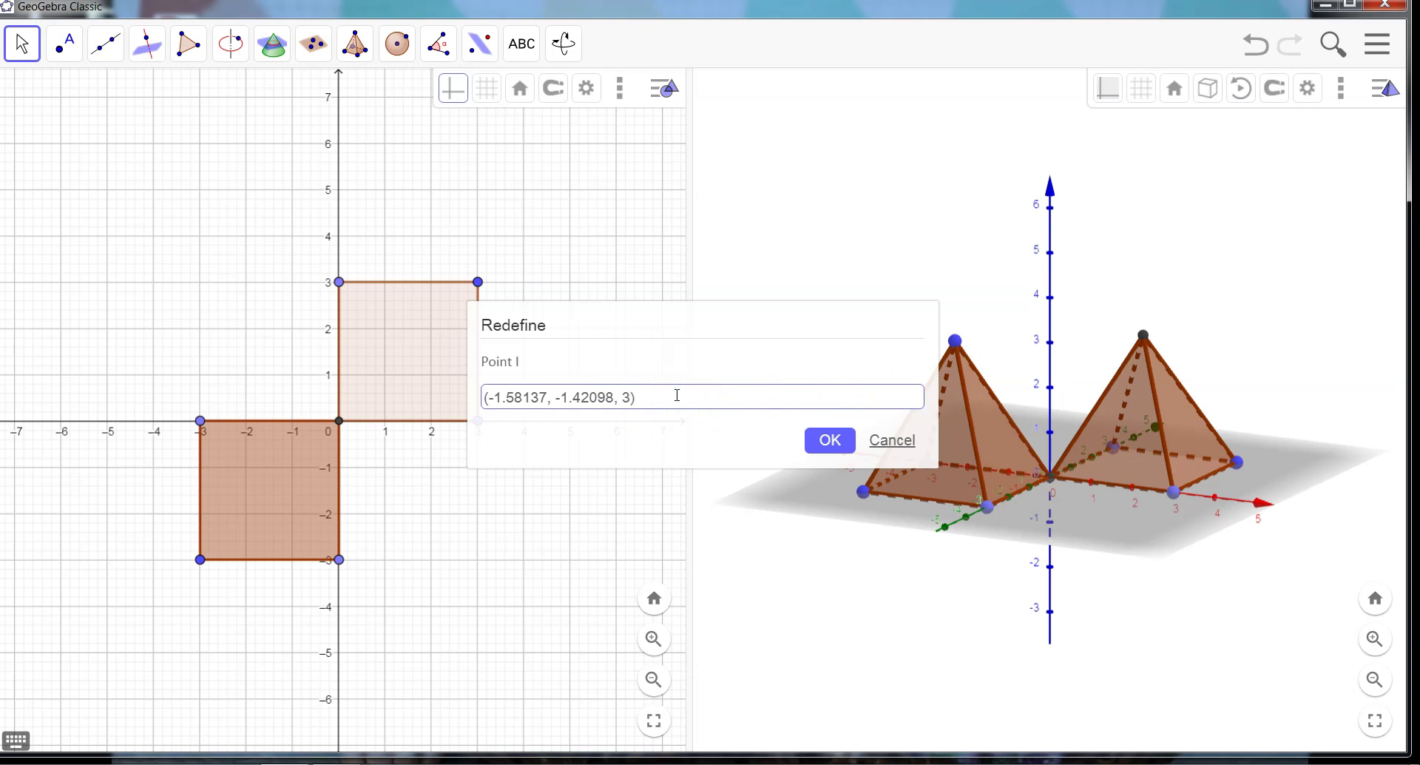
key("Return")
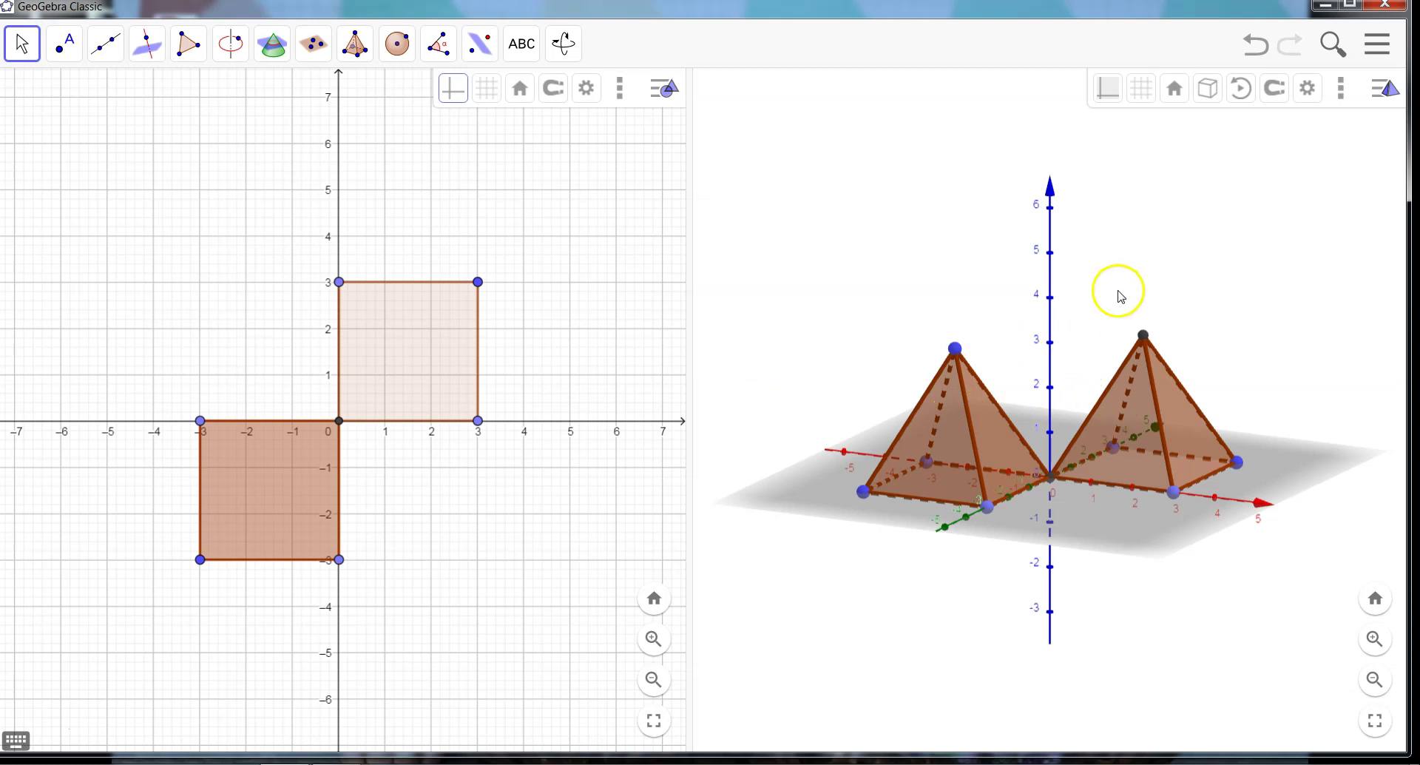
- Rotate the 3D view to check both pyramids, then open the Pyramid toolbox's tool list
left_click_drag(1116, 291, 1103, 317)
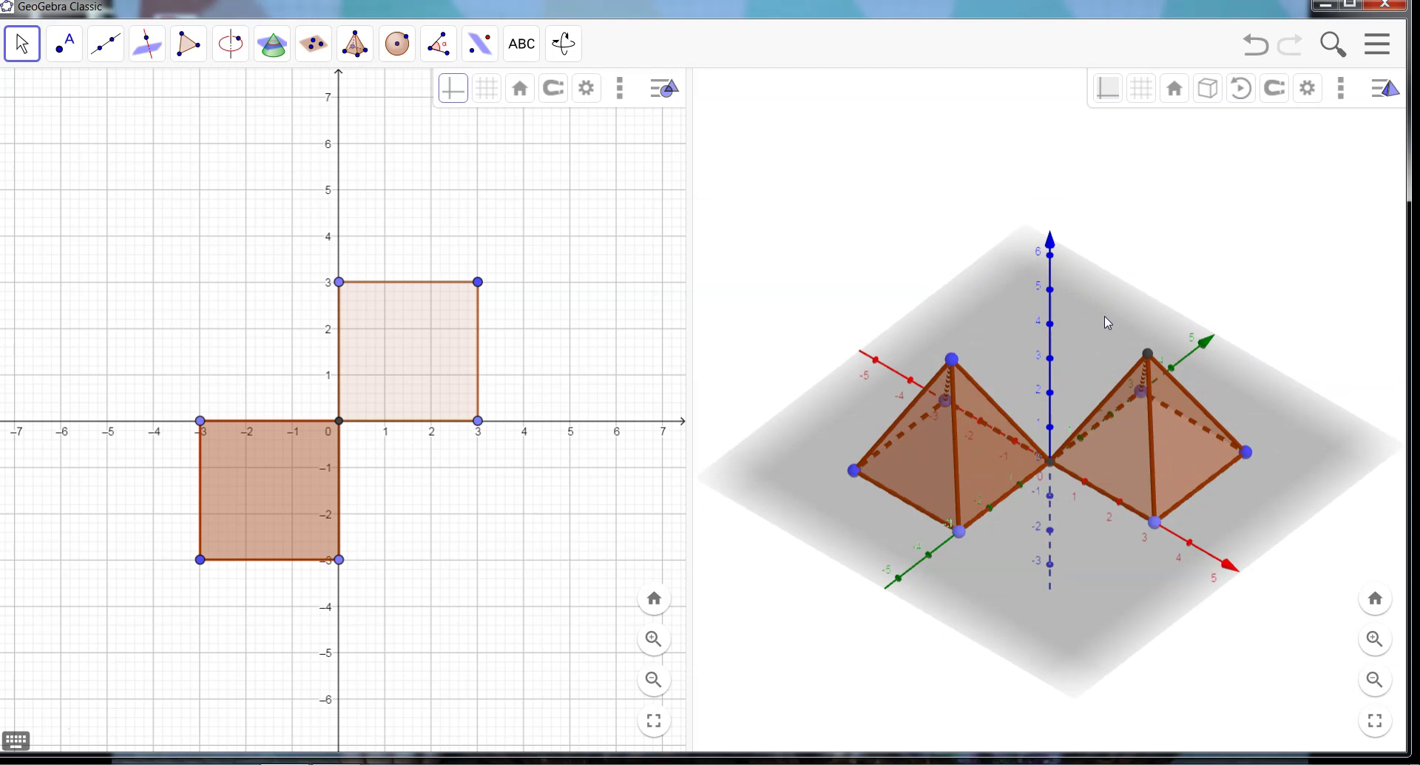
mouse_move(1106, 322)
left_mouse_down()
mouse_move(1107, 278)
mouse_move(1111, 305)
left_mouse_up()
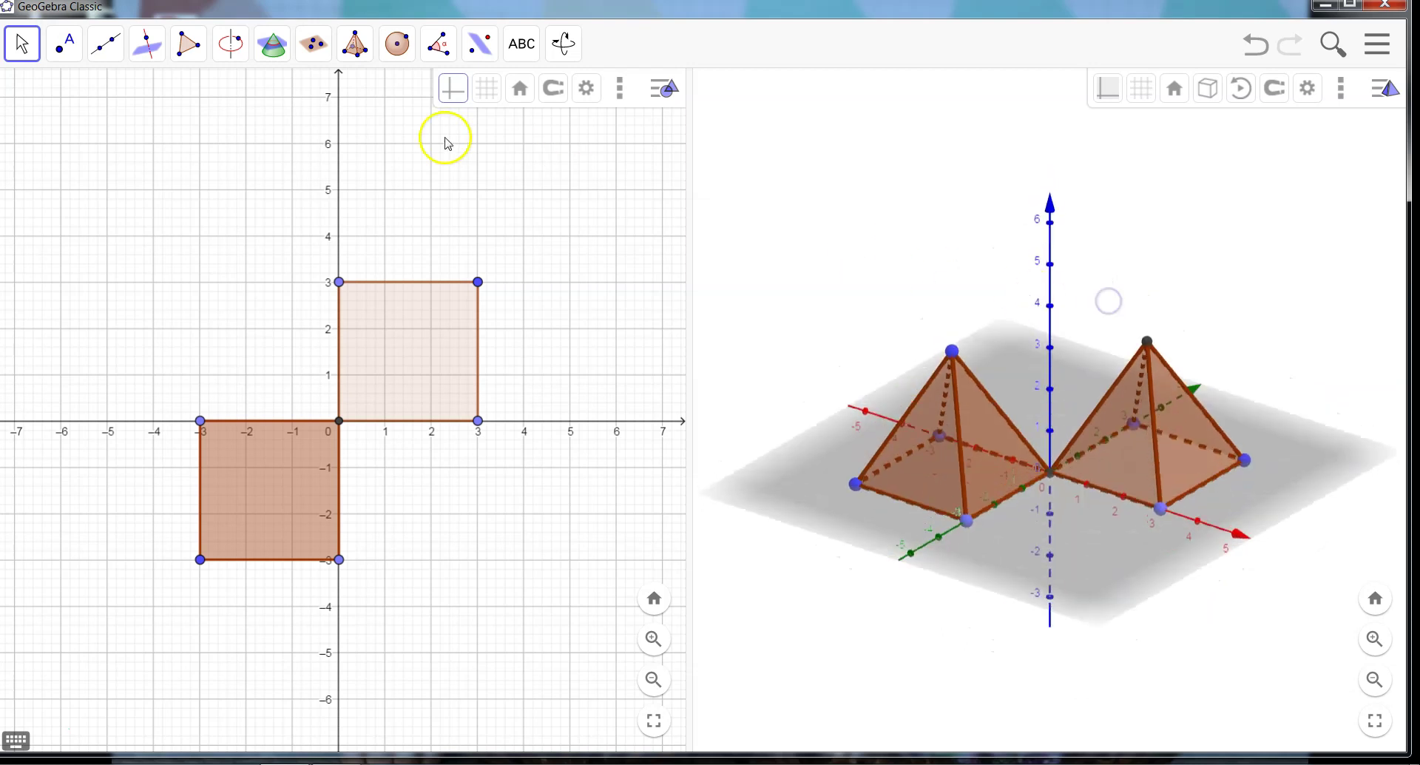
left_click(355, 51)
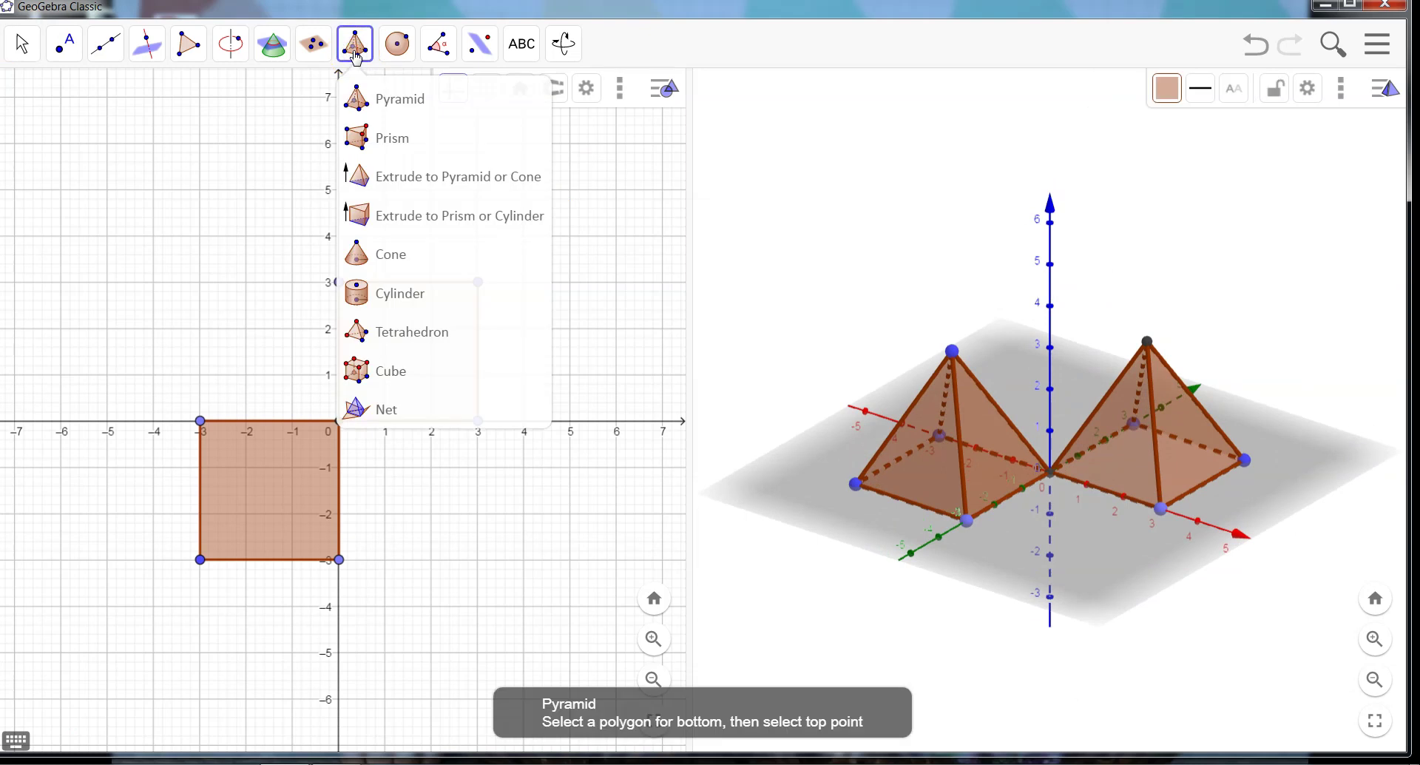